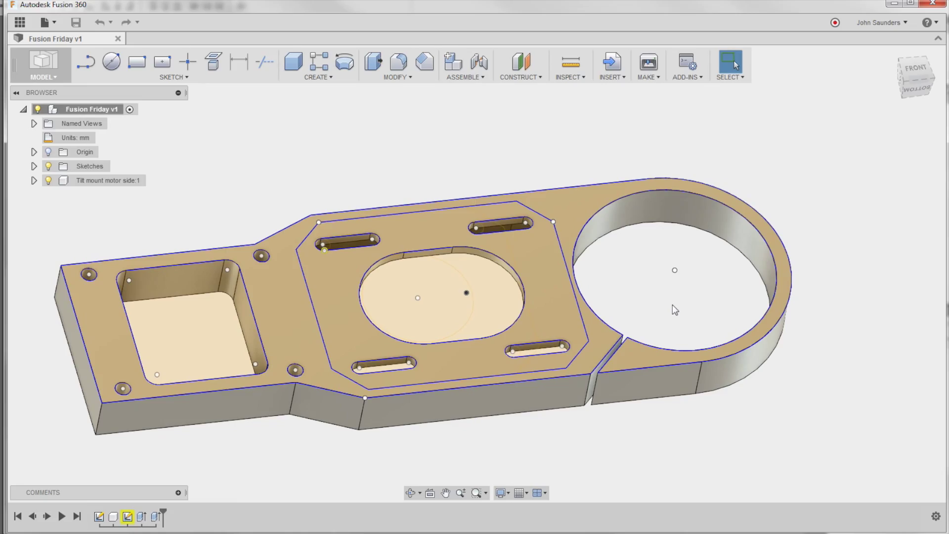
Activate Tilt mount motor side:1 and expand it and its Sketches folder to show Sketch2
shift+middle_drag(666, 287, 664, 280)
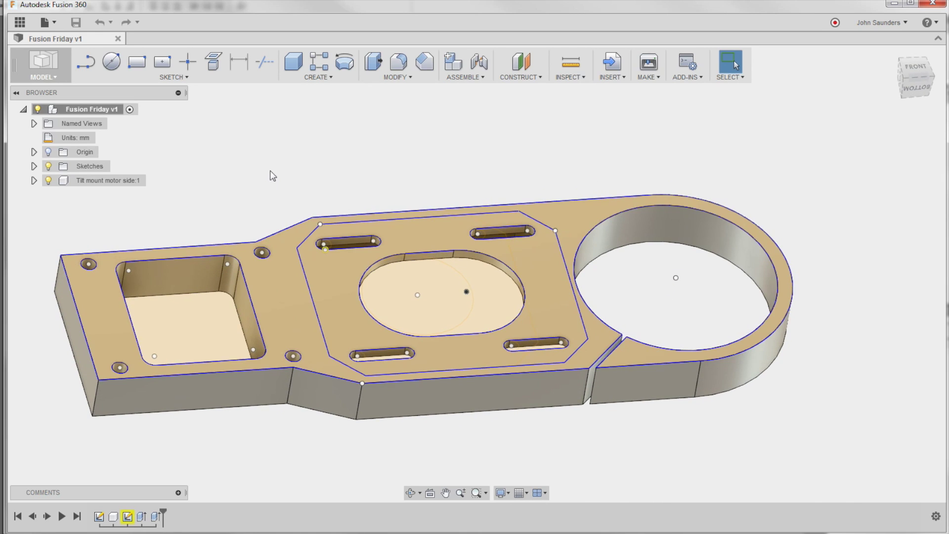
shift+middle_drag(431, 166, 426, 156)
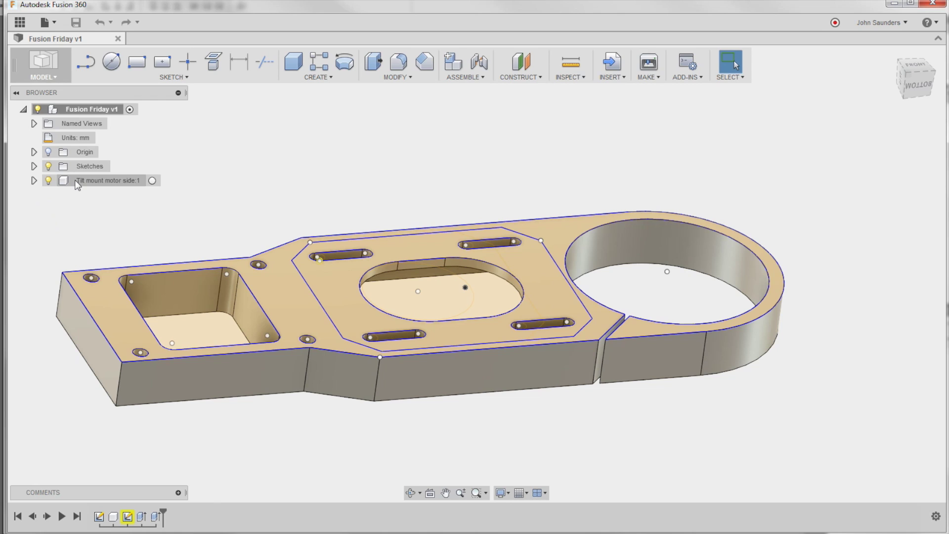
click(145, 182)
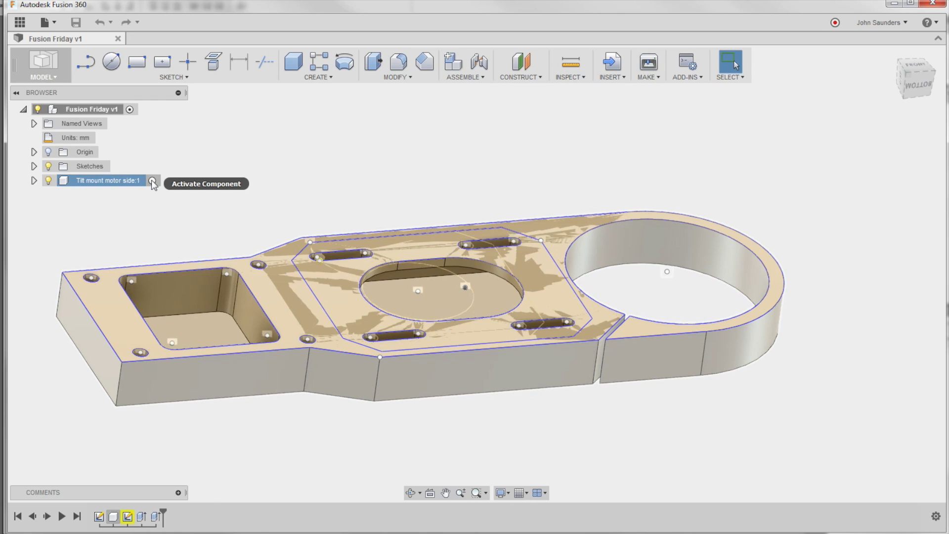
click(153, 182)
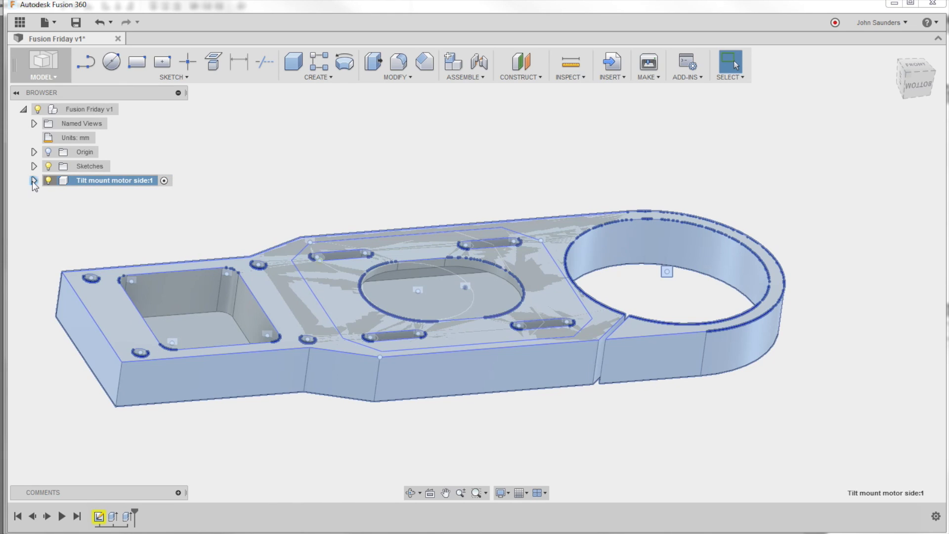
click(33, 180)
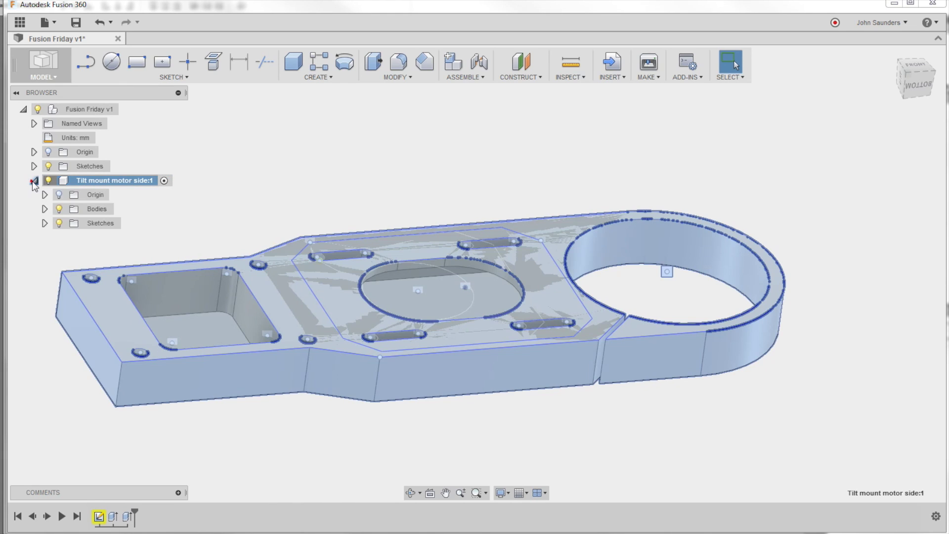
click(44, 223)
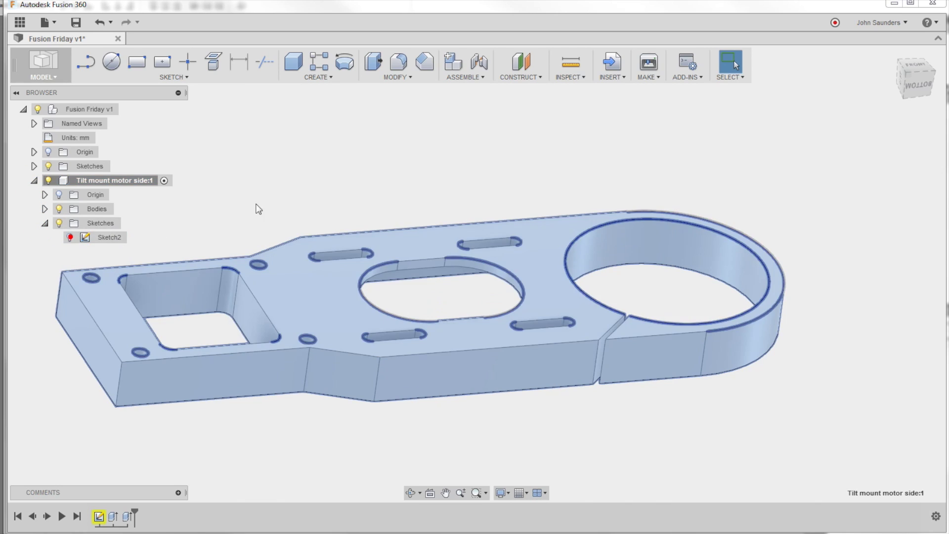
scroll(341, 159, down, 1)
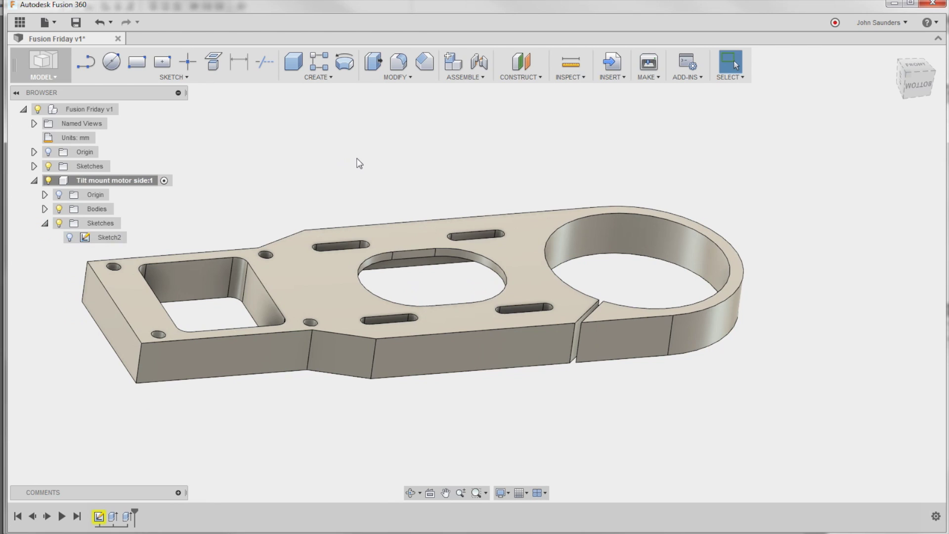
mouse_move(352, 165)
shift+middle_down()
mouse_move(334, 159)
mouse_move(346, 159)
shift+middle_up()
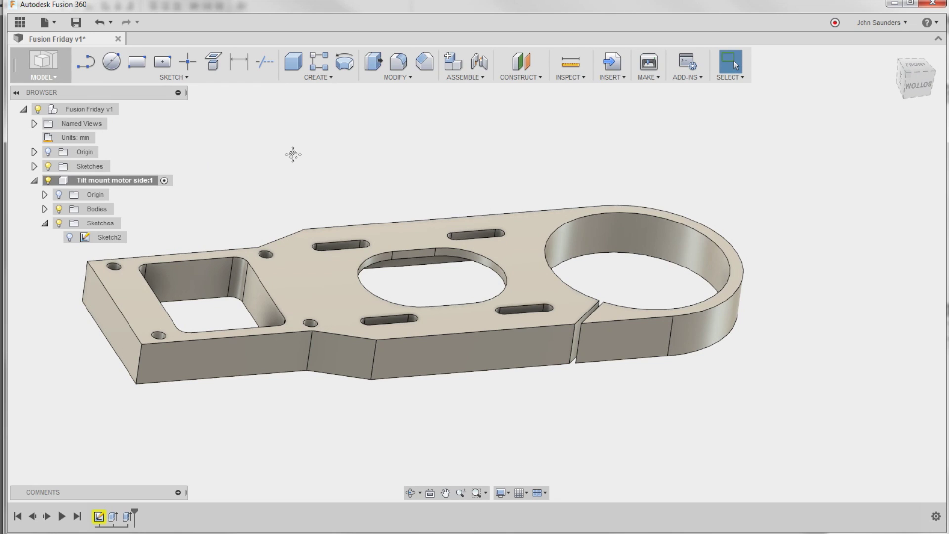
middle_drag(293, 153, 309, 158)
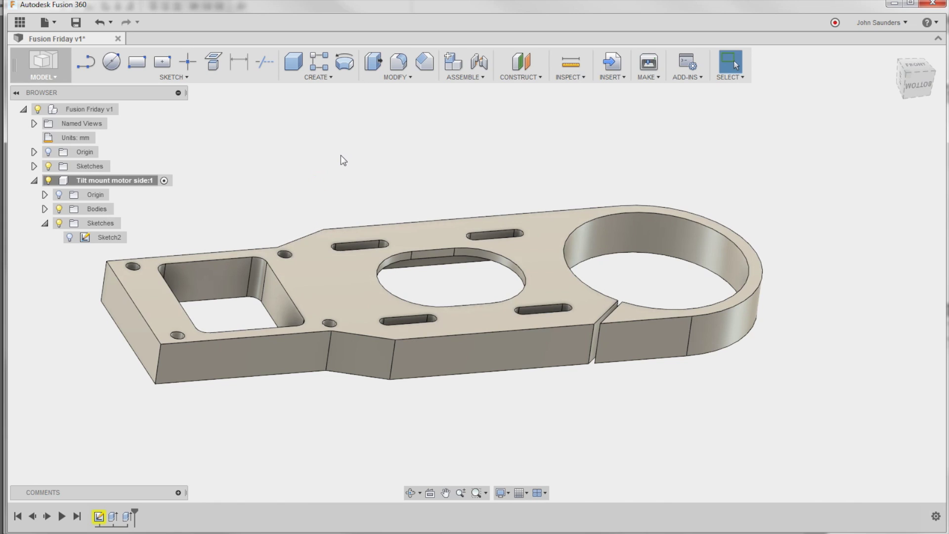
shift+middle_drag(453, 119, 343, 153)
scroll(631, 311, up, 4)
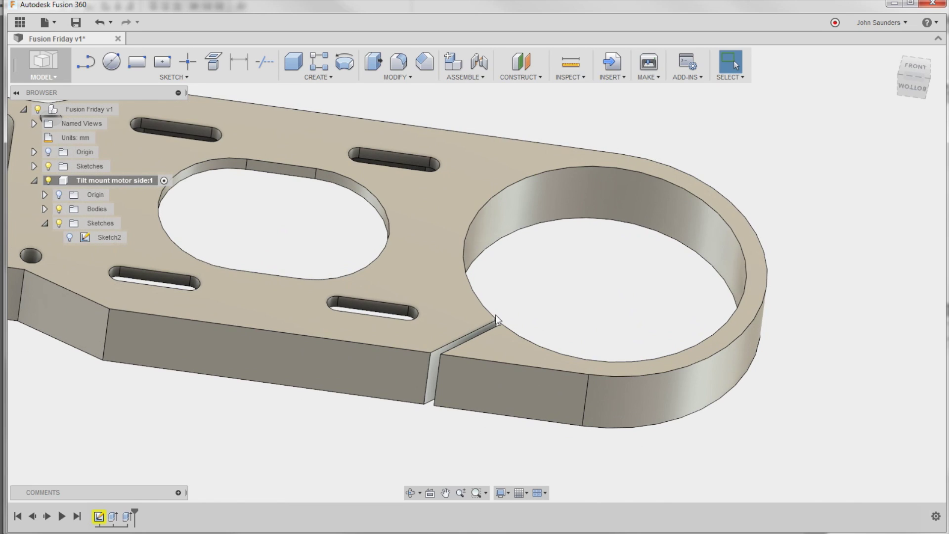
click(472, 297)
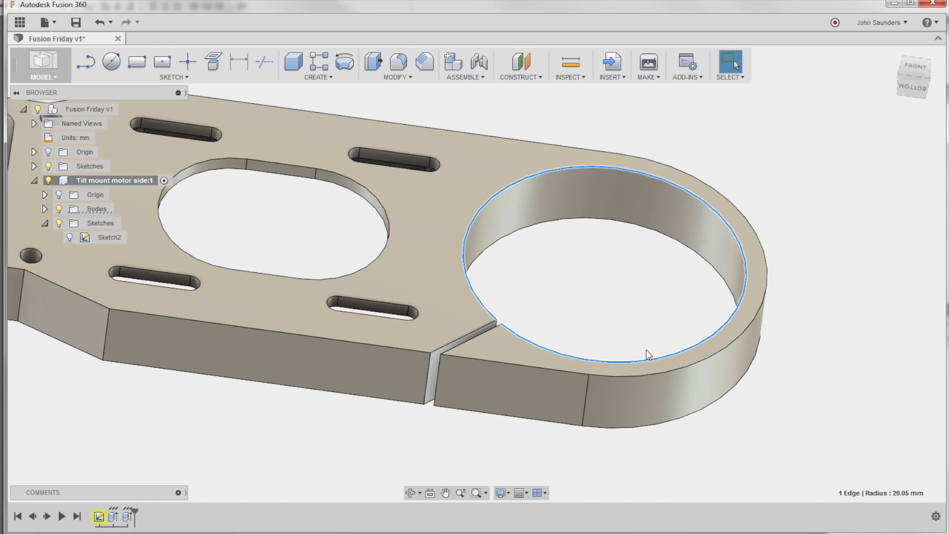
scroll(502, 327, up, 4)
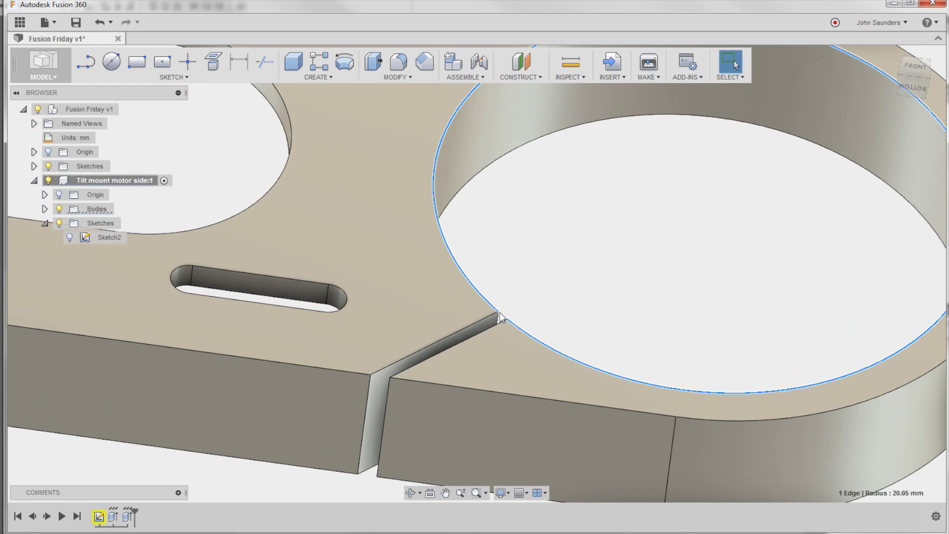
scroll(545, 276, down, 5)
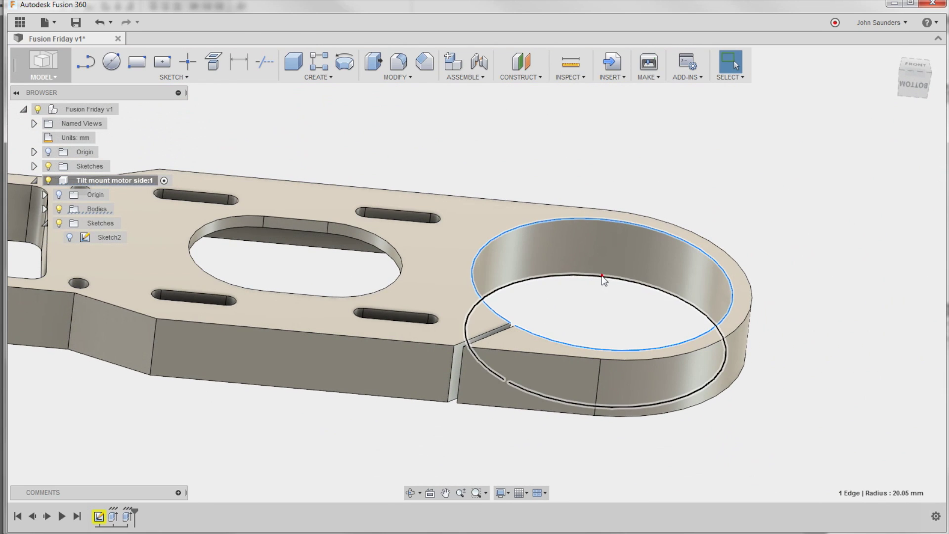
click(587, 314)
scroll(584, 321, up, 3)
scroll(588, 316, down, 5)
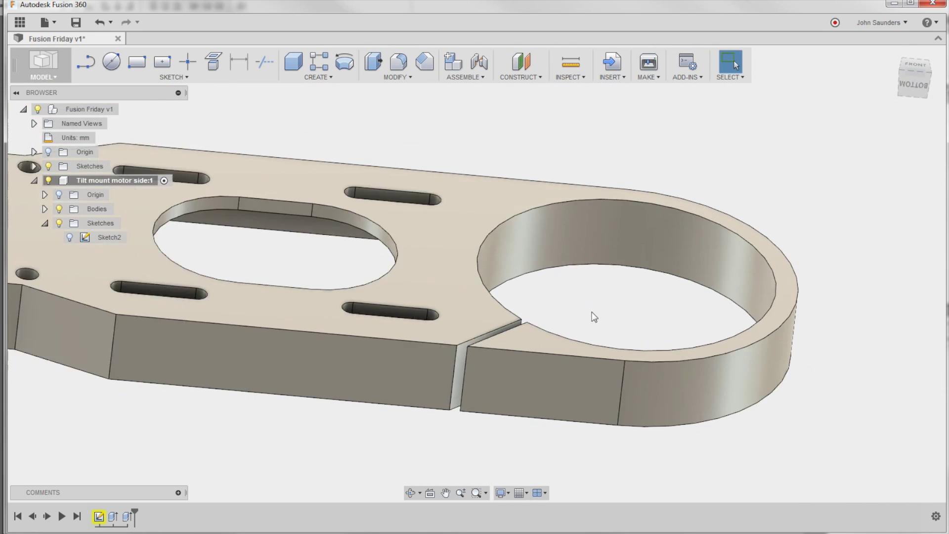
scroll(605, 286, up, 2)
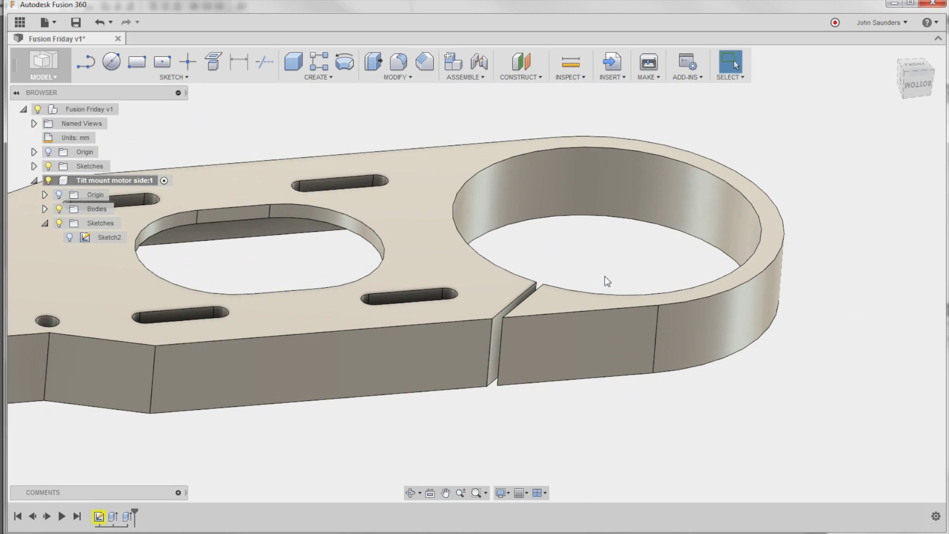
scroll(607, 281, up, 2)
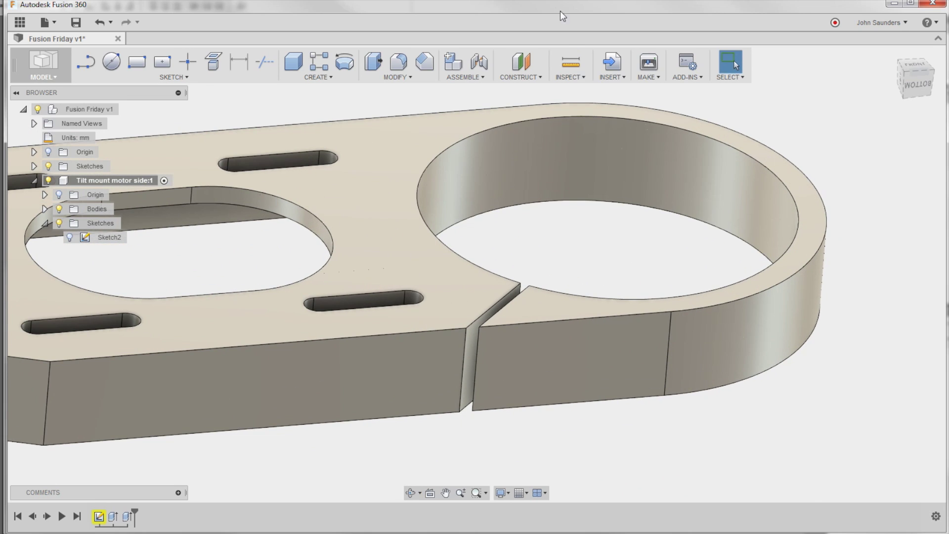
Select both faces of the 1 mm slit beside the large hole and delete them
drag(2, 3, 0, 2)
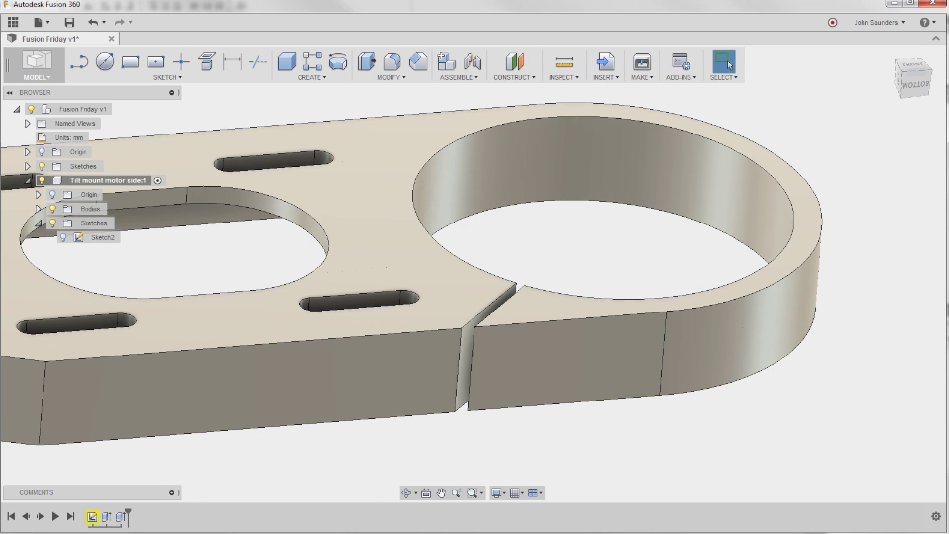
scroll(598, 261, up, 1)
scroll(598, 261, up, 3)
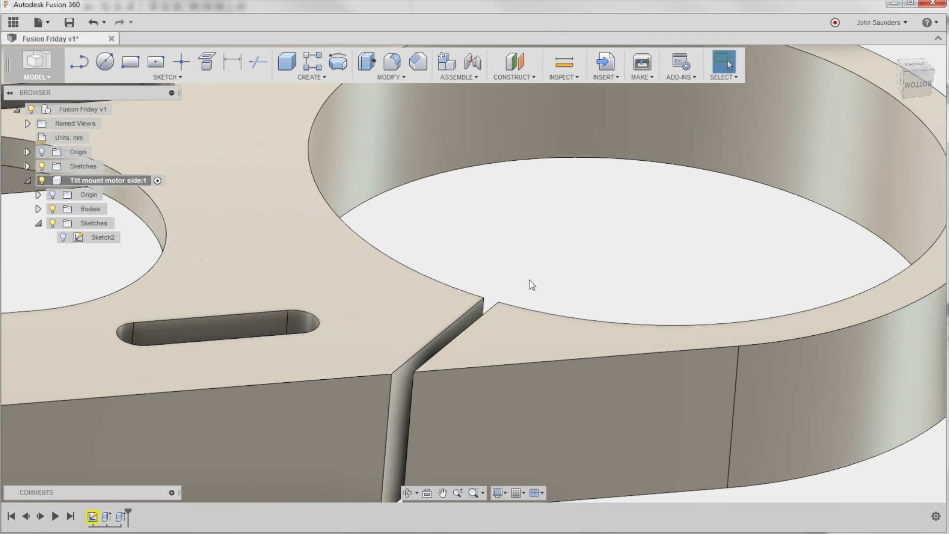
scroll(518, 280, down, 3)
scroll(522, 298, up, 2)
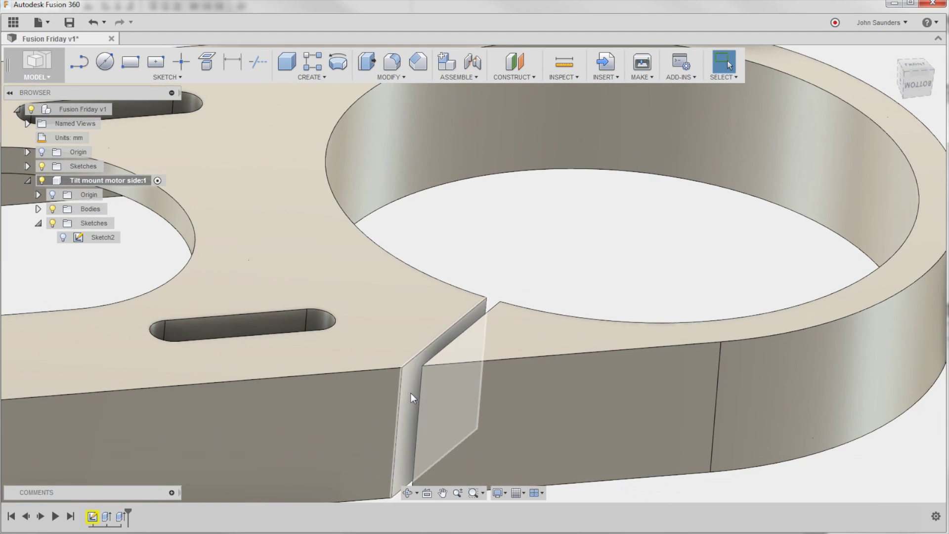
click(408, 387)
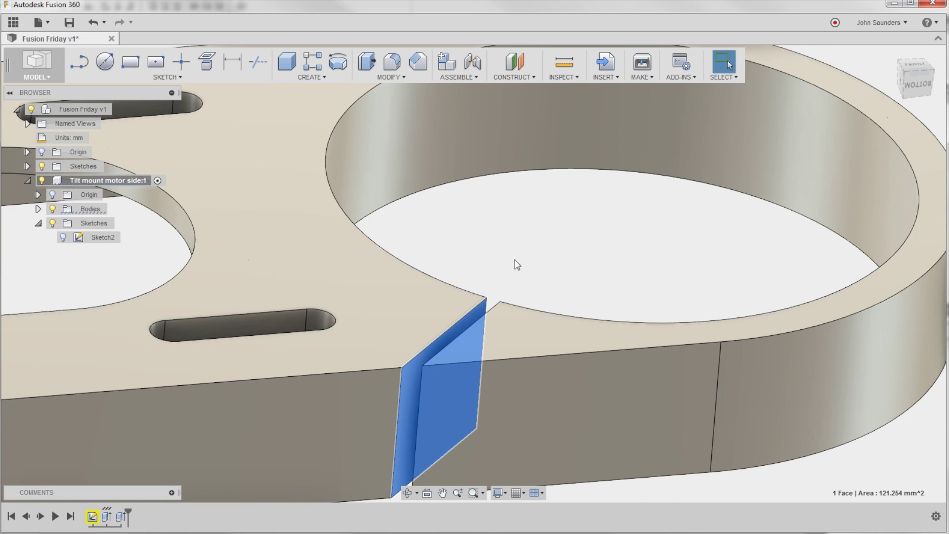
shift+middle_drag(517, 265, 854, 377)
ctrl+click(511, 354)
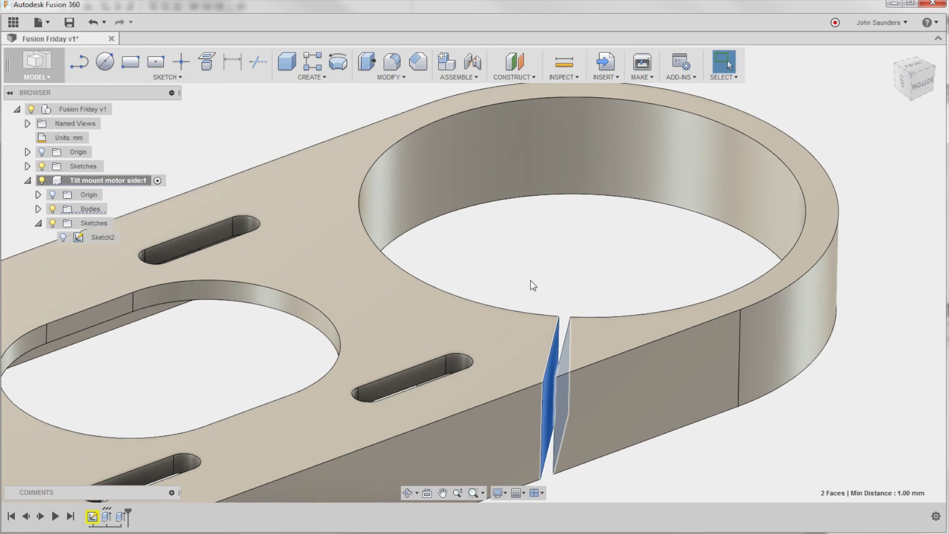
key(Delete)
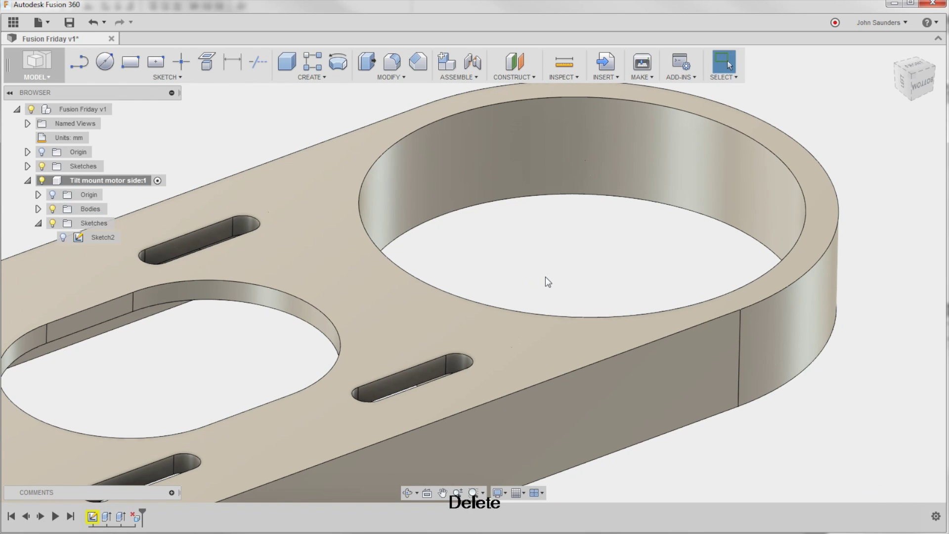
scroll(544, 277, down, 5)
scroll(555, 282, down, 2)
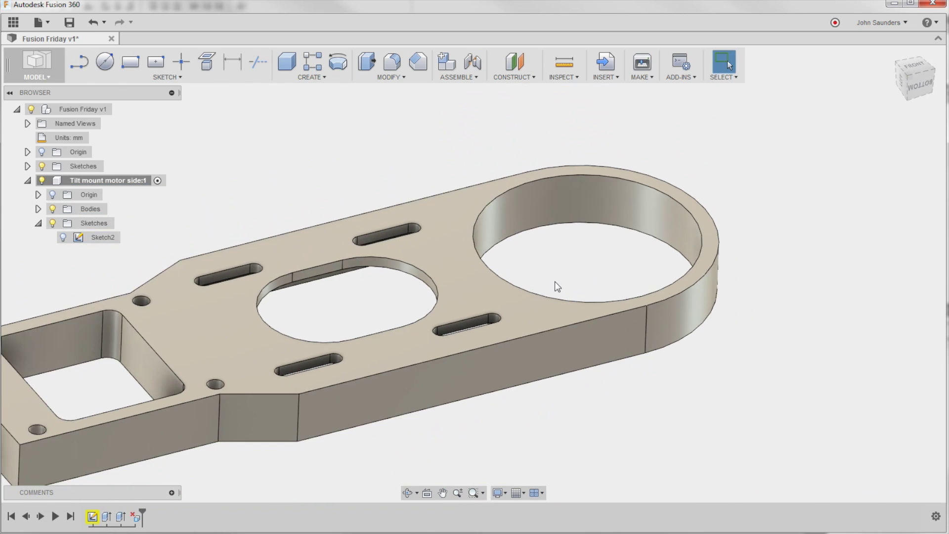
Undo the Delete Face to restore the slit, then inspect the whole plate from several angles
mouse_move(582, 281)
shift+middle_down()
mouse_move(579, 273)
mouse_move(564, 309)
mouse_move(589, 233)
mouse_move(599, 277)
mouse_move(573, 293)
shift+middle_up()
key(ctrl+z)
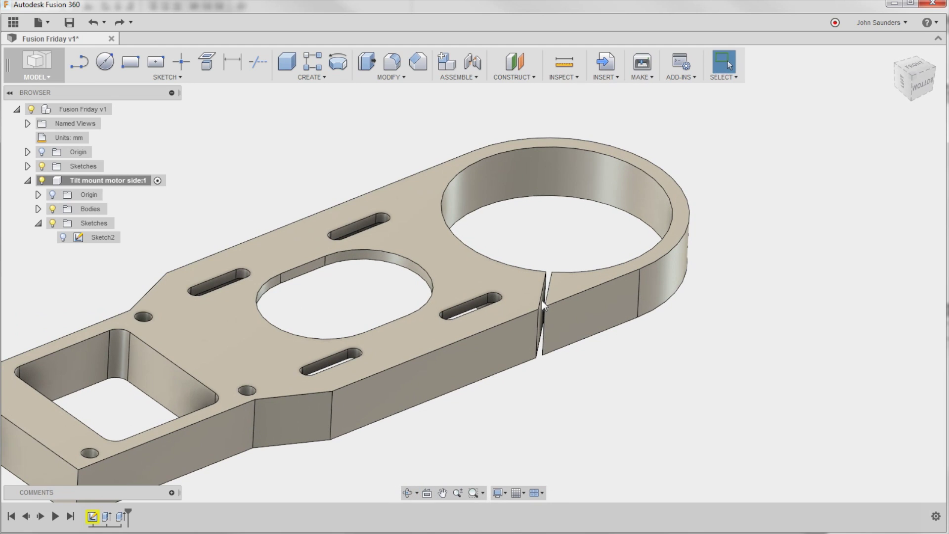
shift+middle_drag(555, 283, 609, 296)
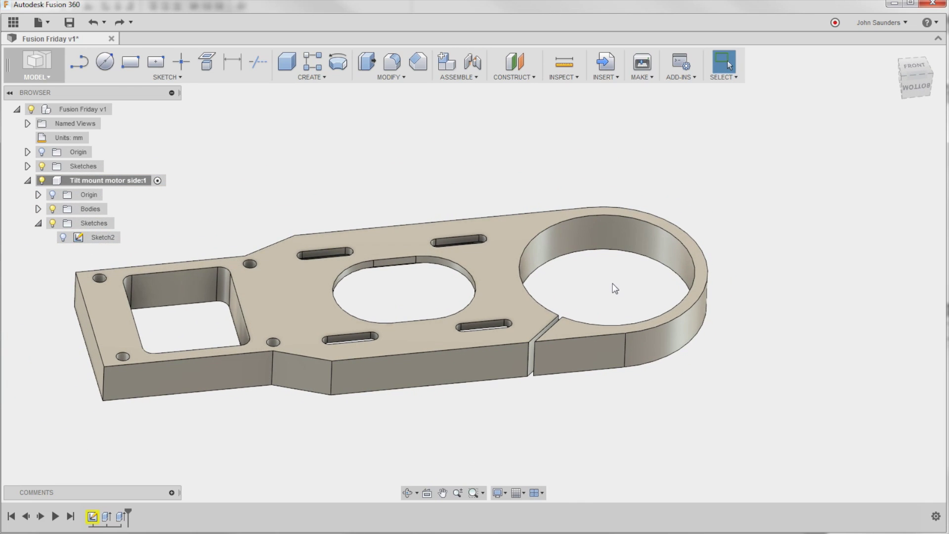
drag(597, 277, 629, 295)
Create a new sketch, Sketch3, on the plate's top face
click(173, 78)
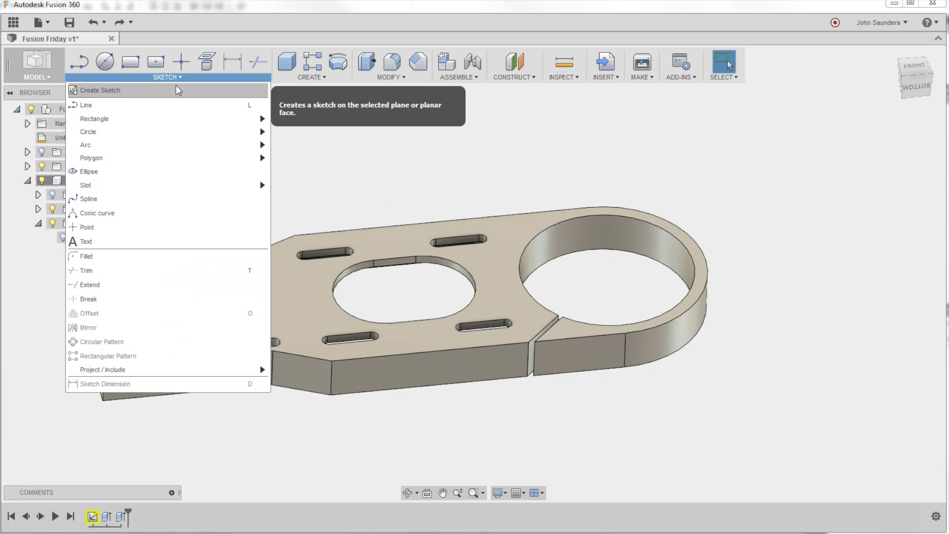
click(176, 86)
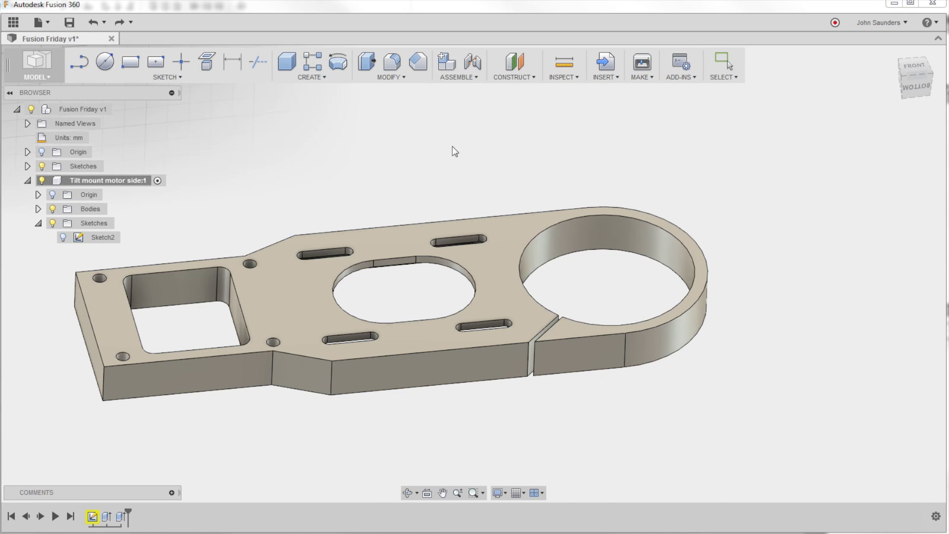
click(507, 240)
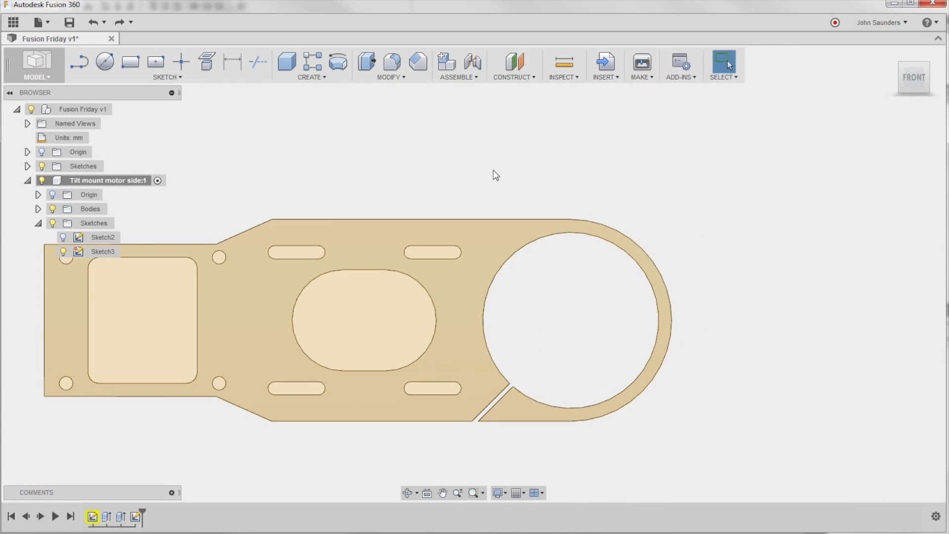
mouse_move(496, 176)
shift+middle_down()
mouse_move(512, 264)
mouse_move(461, 273)
mouse_move(552, 267)
mouse_move(476, 278)
shift+middle_up()
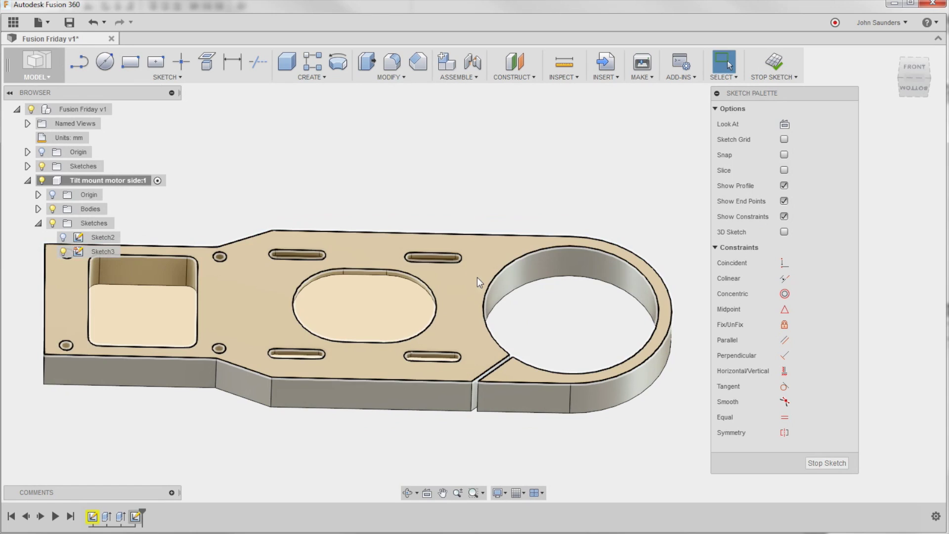
Bring up the SKETCH menu's Project / Include submenu
click(156, 62)
click(163, 78)
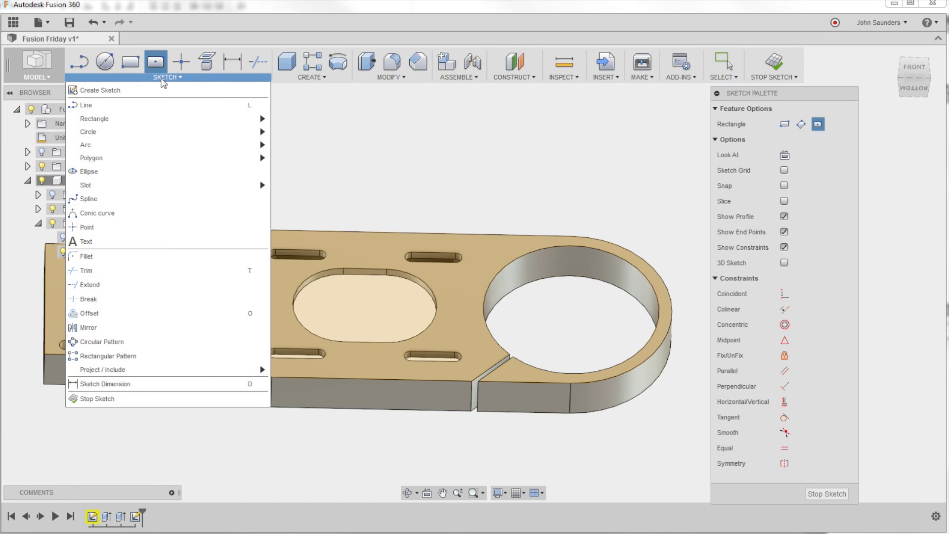
mouse_move(169, 370)
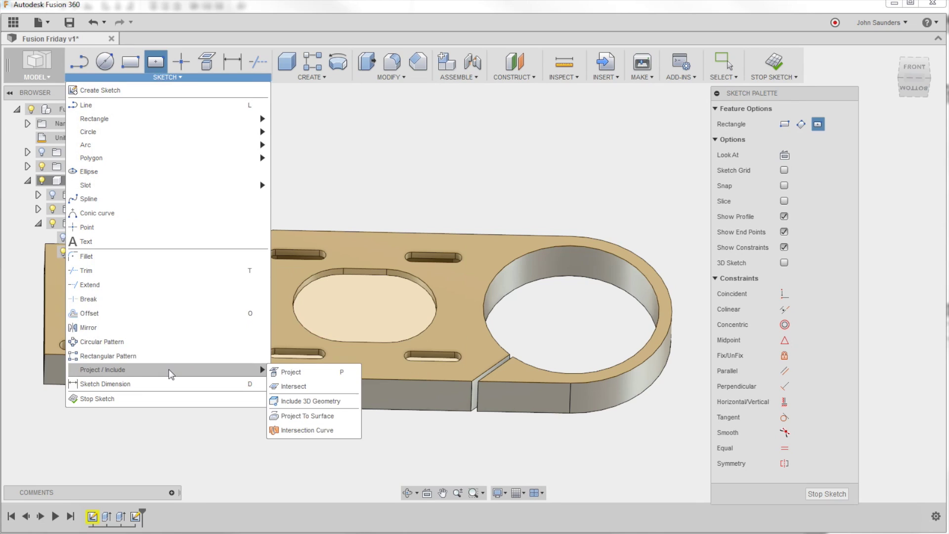
Project the large circular hole's edge into Sketch3 and confirm the Project dialog
click(298, 372)
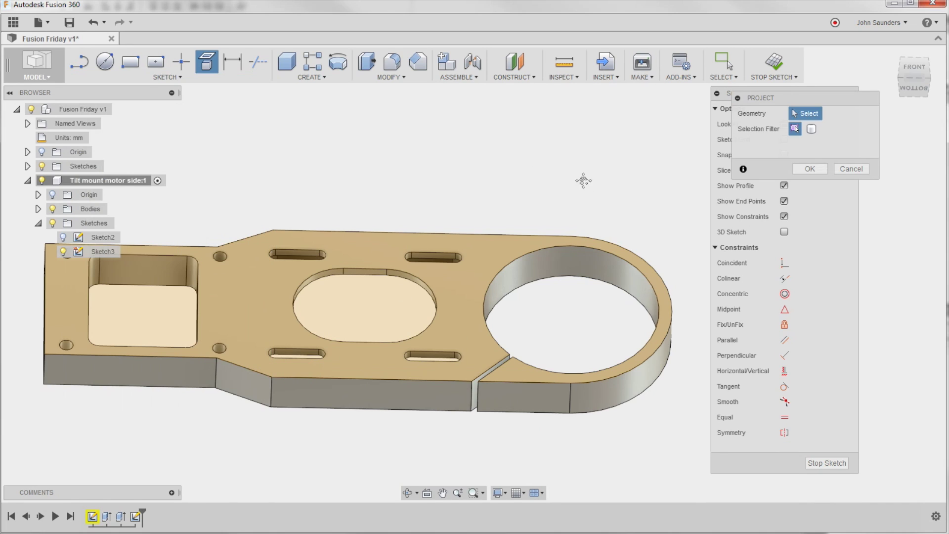
middle_drag(583, 176, 538, 183)
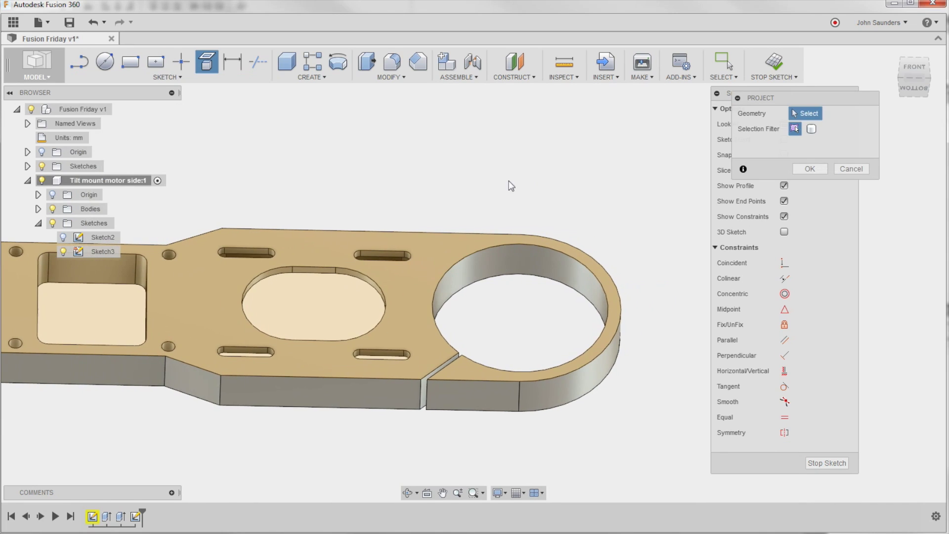
click(475, 253)
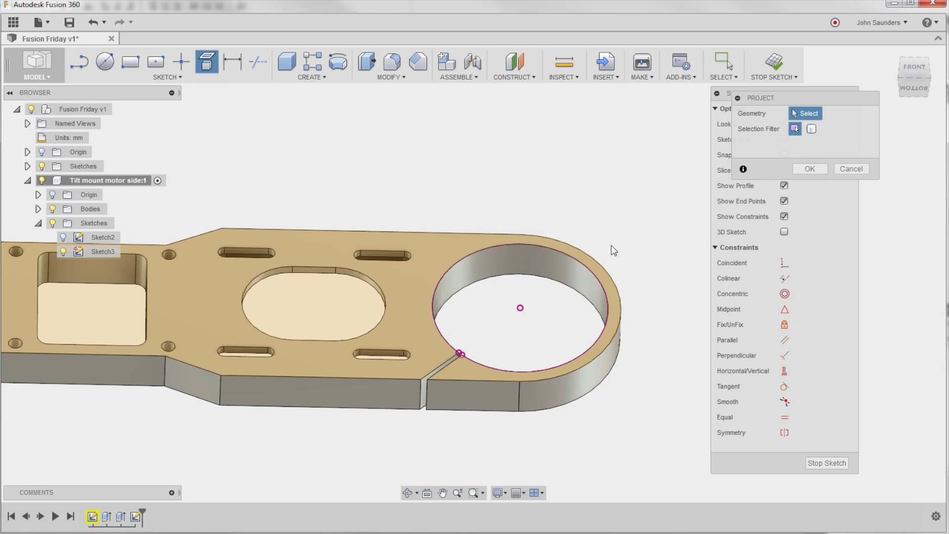
scroll(671, 286, up, 2)
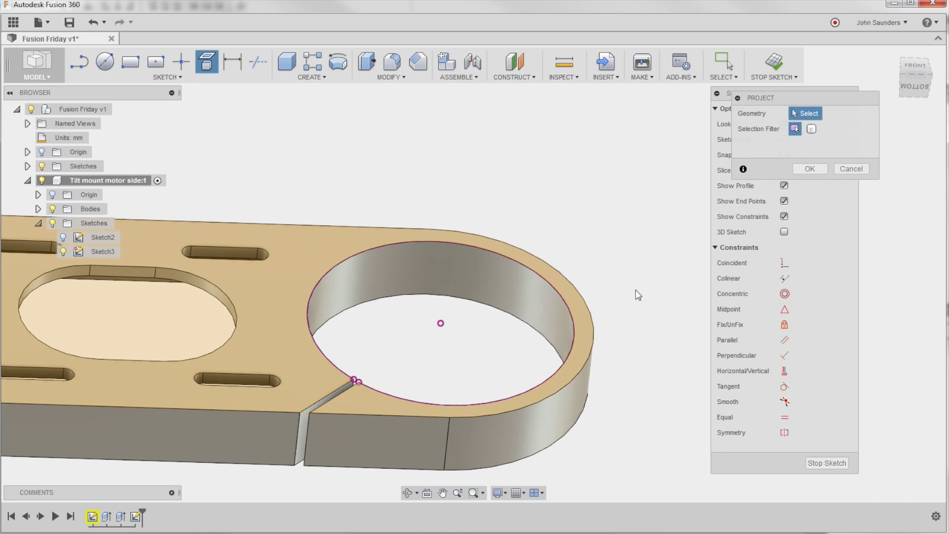
shift+middle_drag(687, 301, 601, 326)
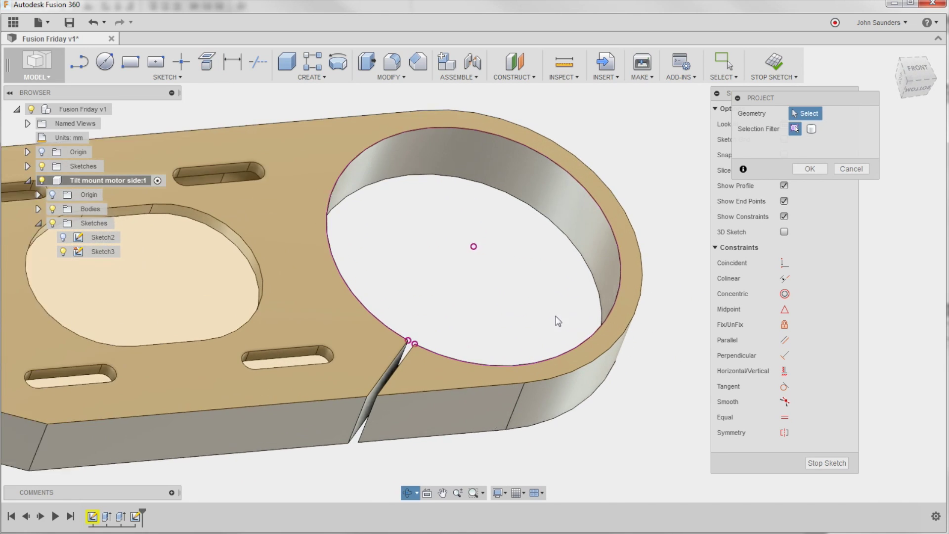
scroll(601, 326, up, 2)
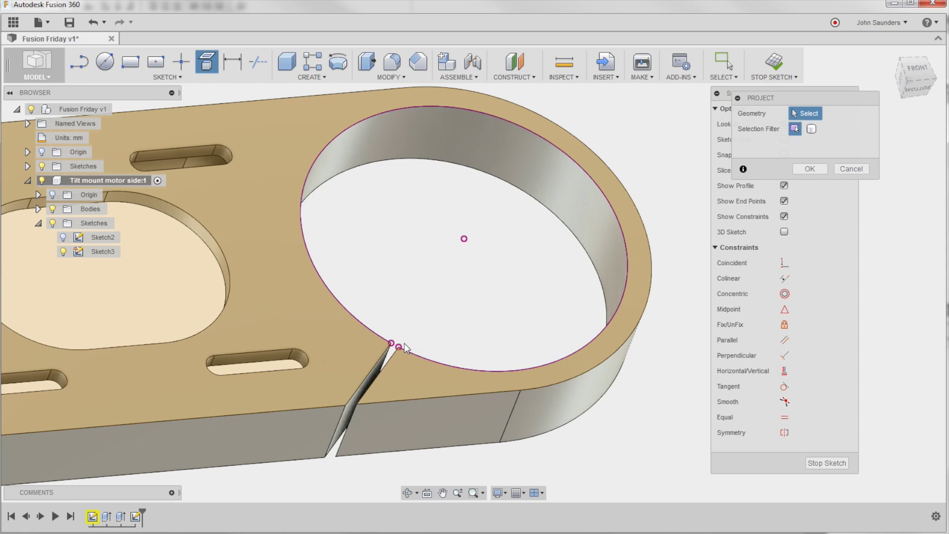
shift+middle_drag(373, 296, 372, 257)
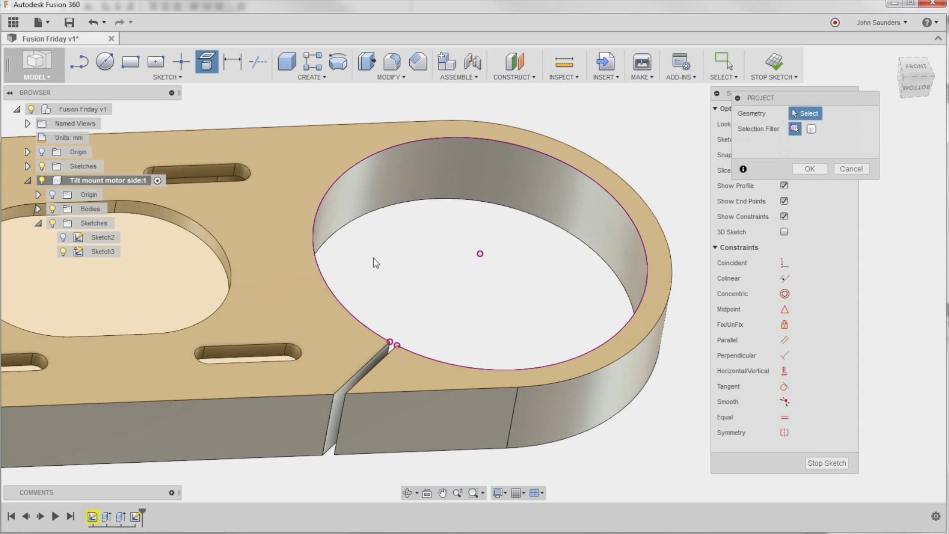
scroll(425, 303, down, 3)
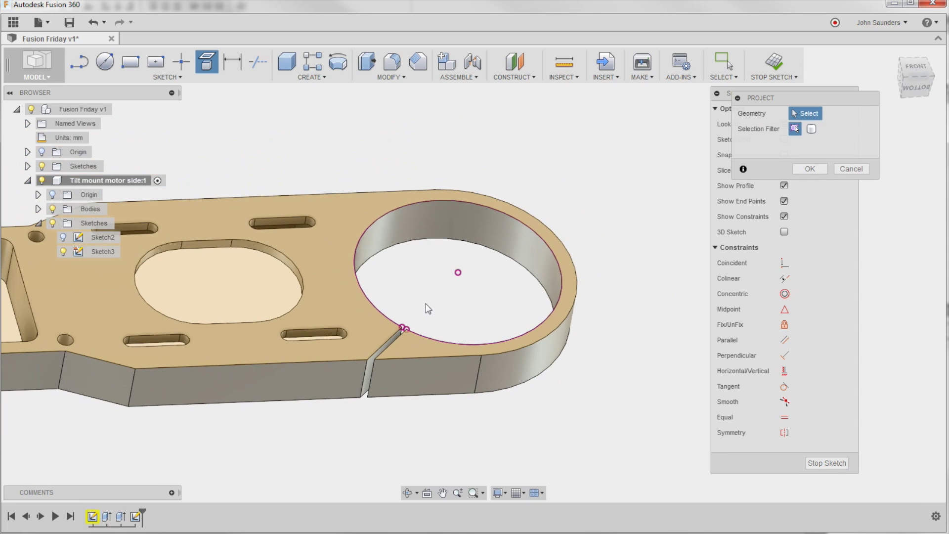
drag(790, 98, 618, 110)
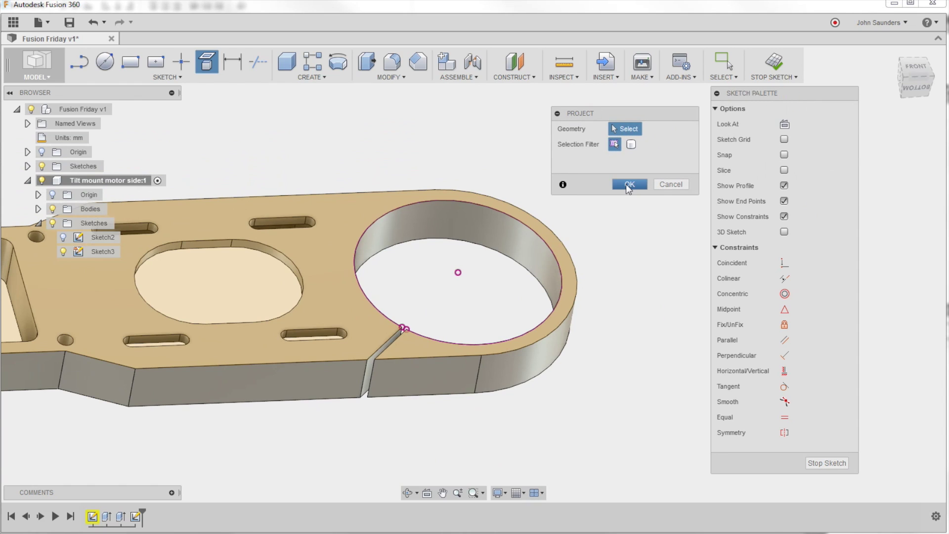
click(629, 182)
shift+middle_drag(614, 188, 616, 196)
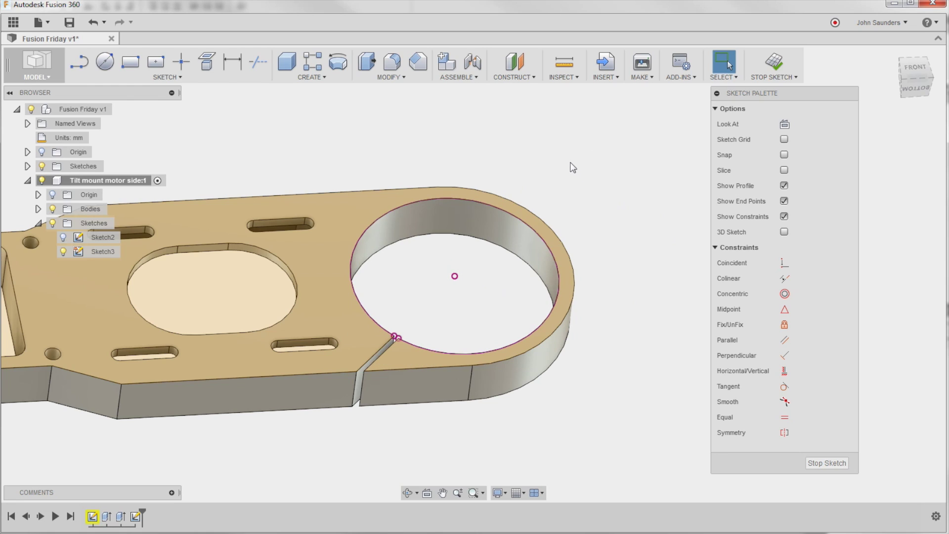
Draw a 40.1 mm circle from the projected centre to the large hole's edge
key(c)
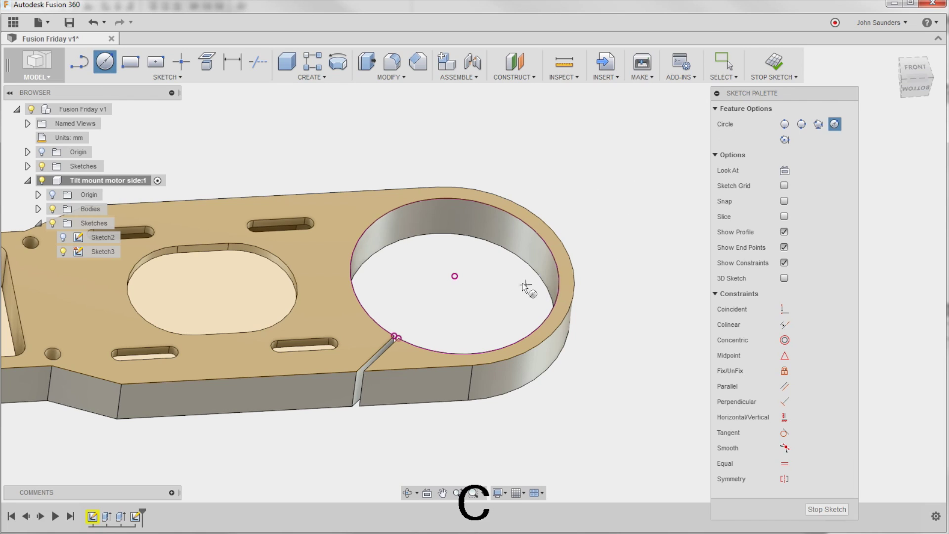
click(455, 276)
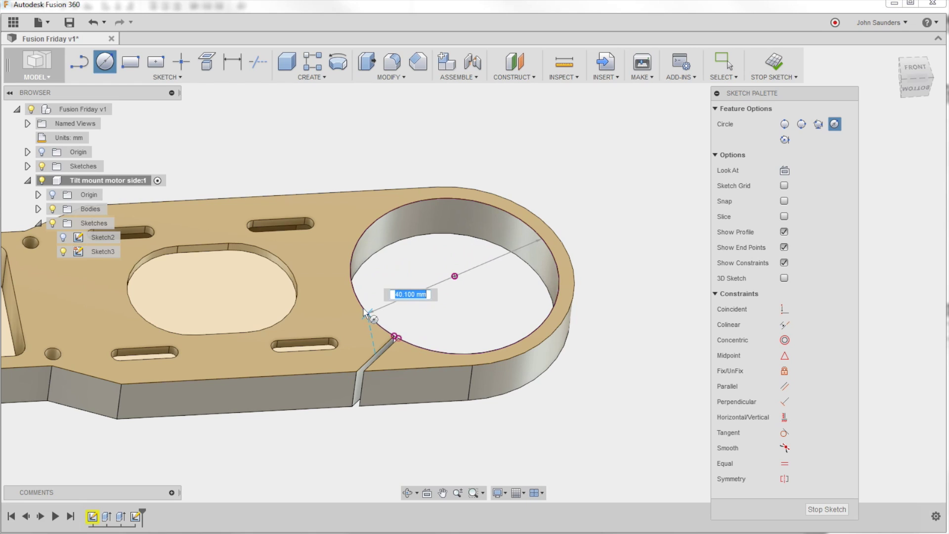
click(352, 281)
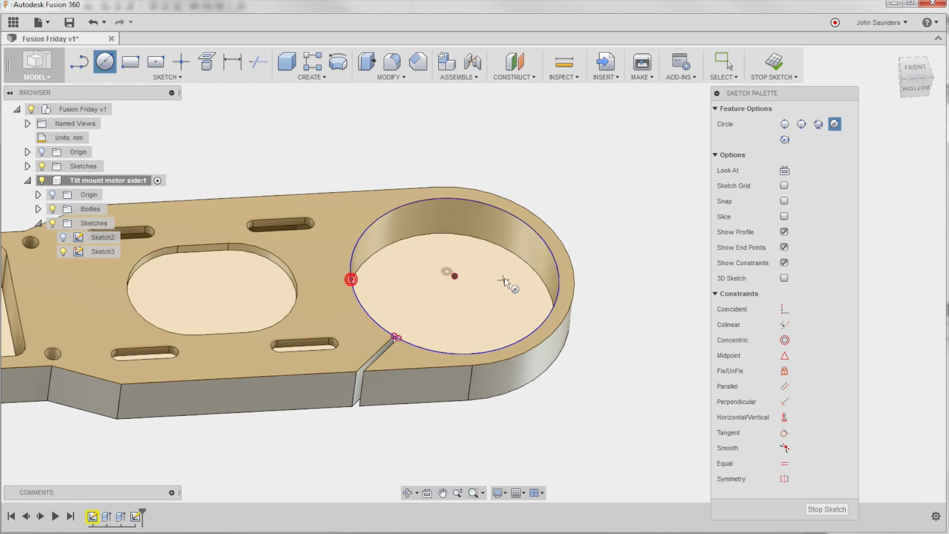
key(Escape)
shift+middle_drag(614, 244, 623, 225)
key(Escape)
scroll(635, 264, up, 5)
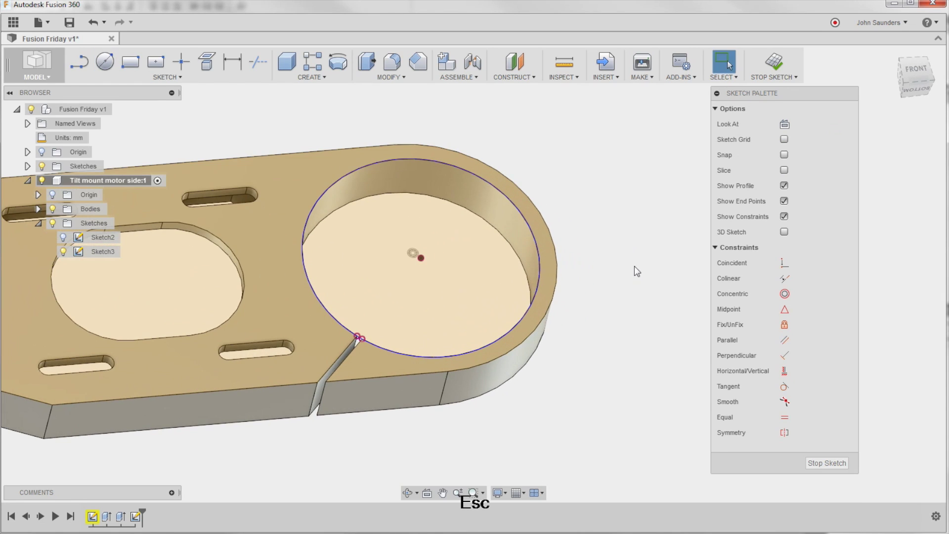
scroll(423, 303, down, 6)
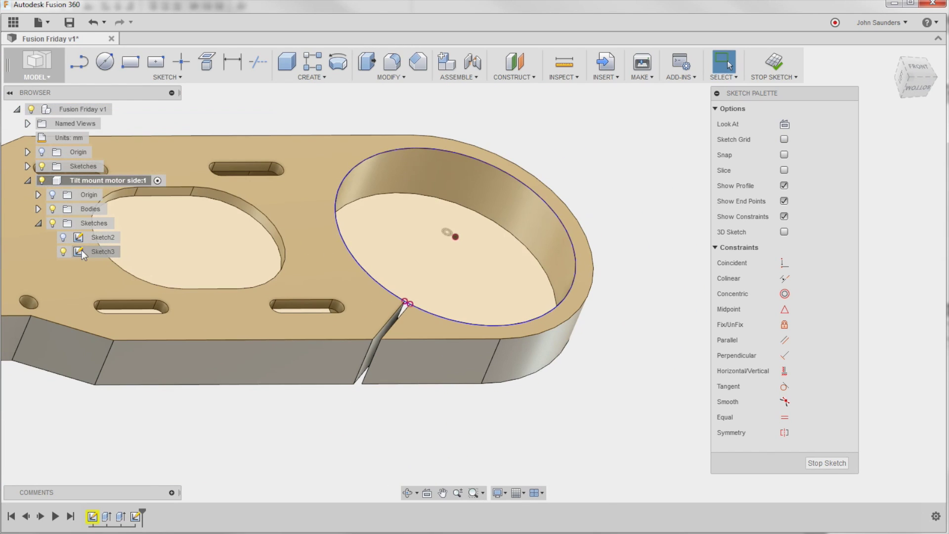
Check the circle with the body hidden, then finish Sketch3 and hide it
click(53, 208)
scroll(425, 281, up, 4)
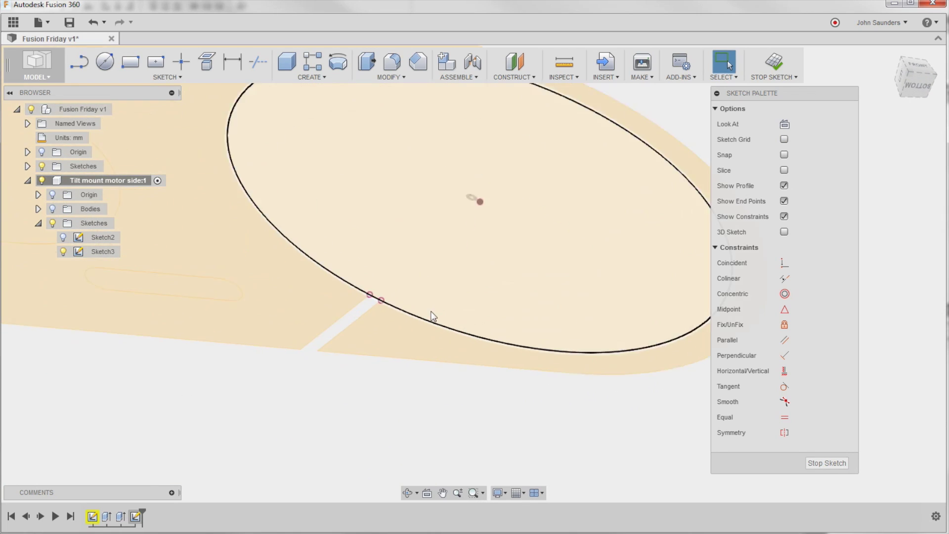
scroll(365, 302, down, 8)
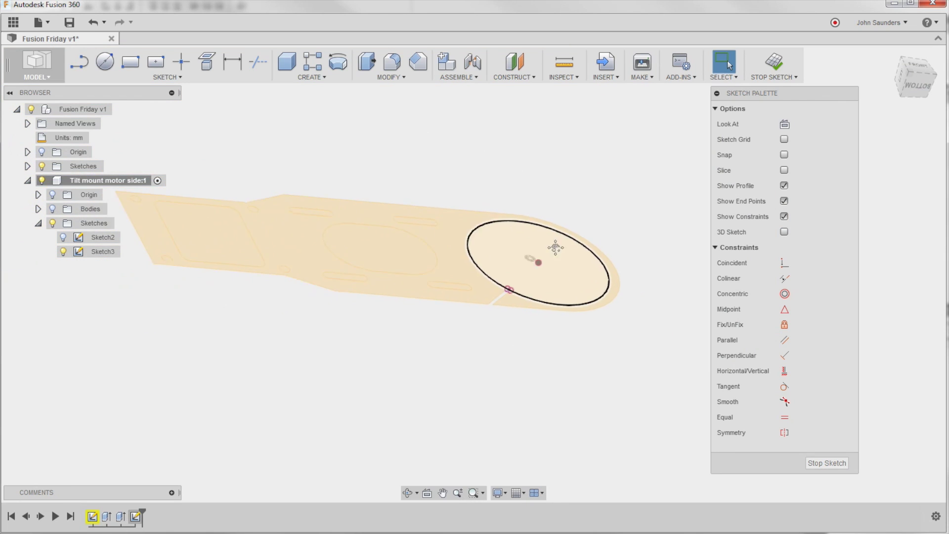
click(52, 208)
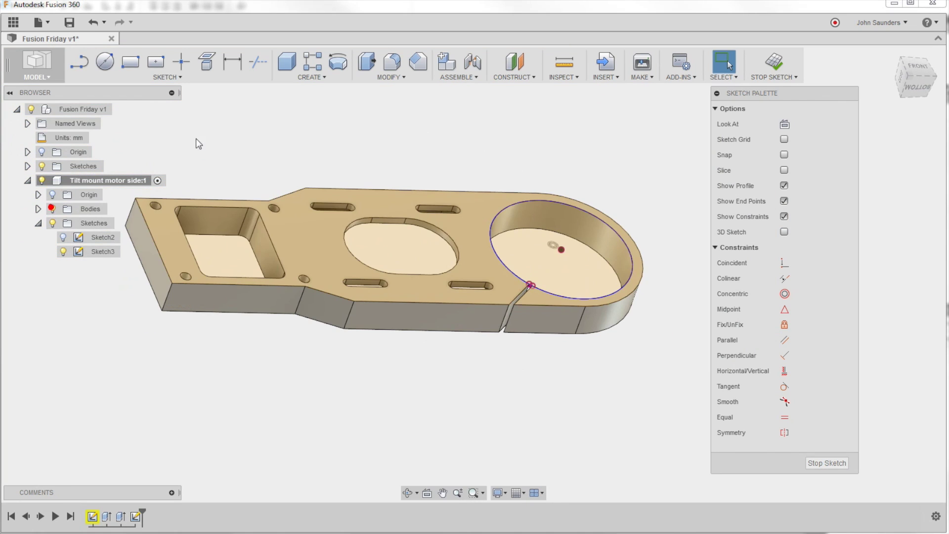
click(825, 463)
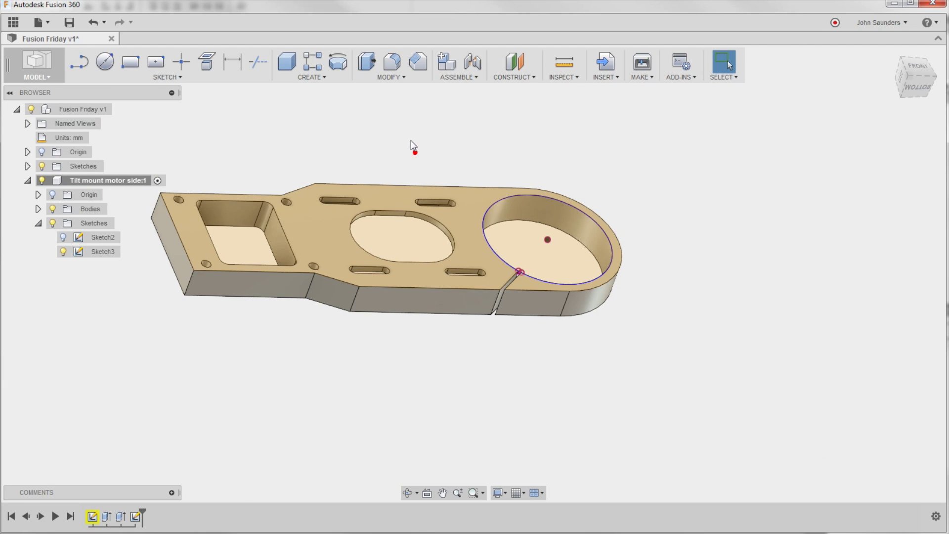
click(64, 251)
shift+middle_drag(311, 118, 300, 132)
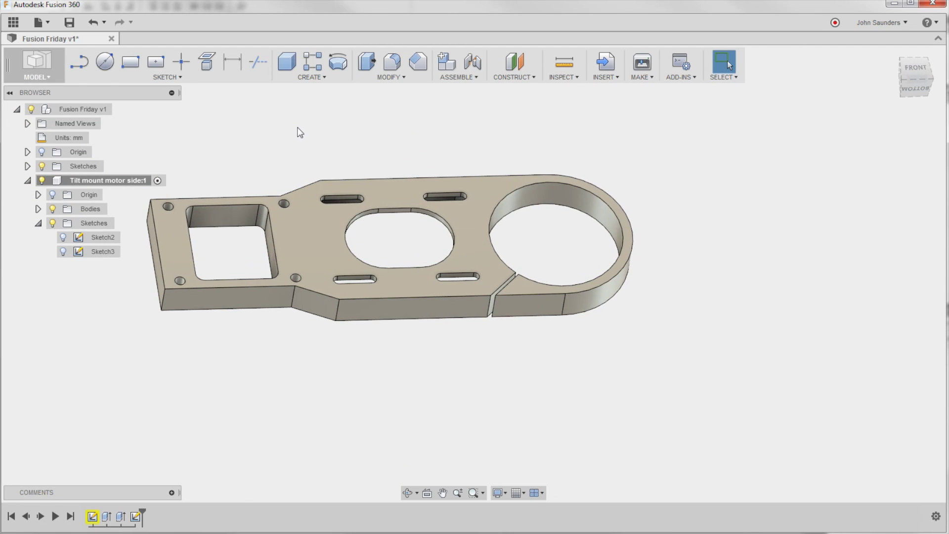
In CAM, create Setup1 with Relative size box stock and No additional stock offset
click(36, 67)
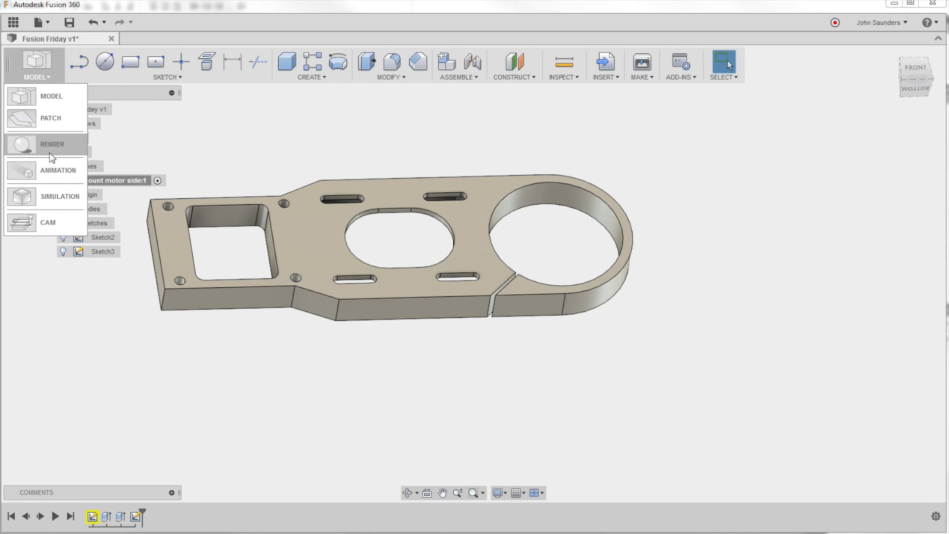
click(49, 228)
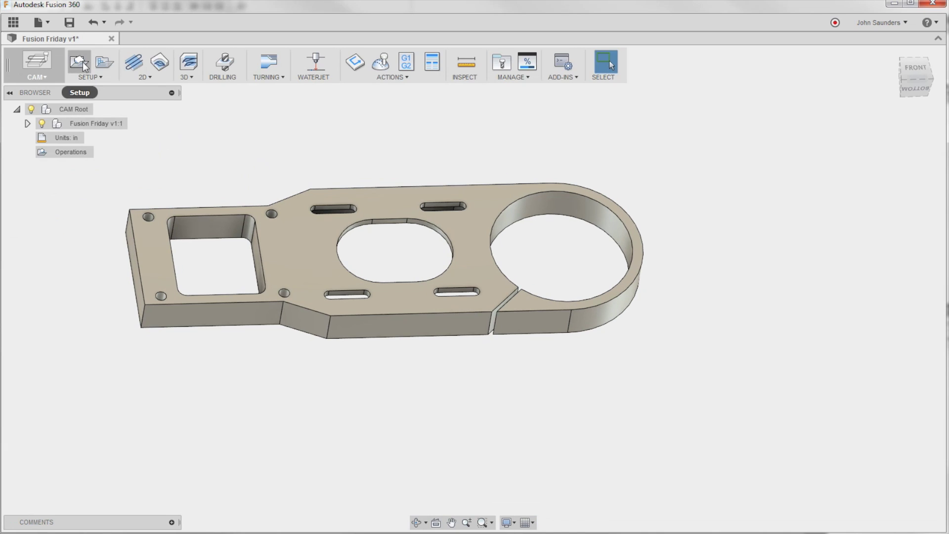
click(82, 61)
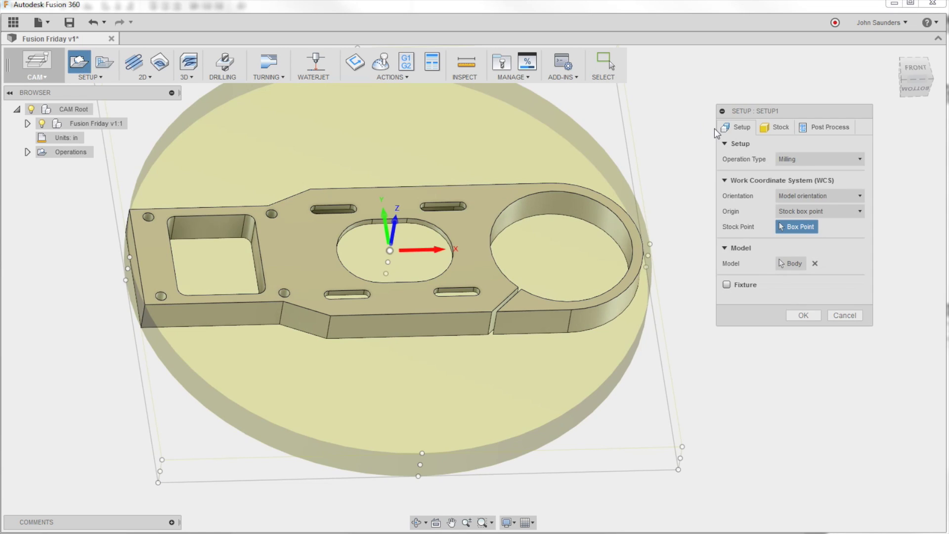
click(775, 126)
click(816, 161)
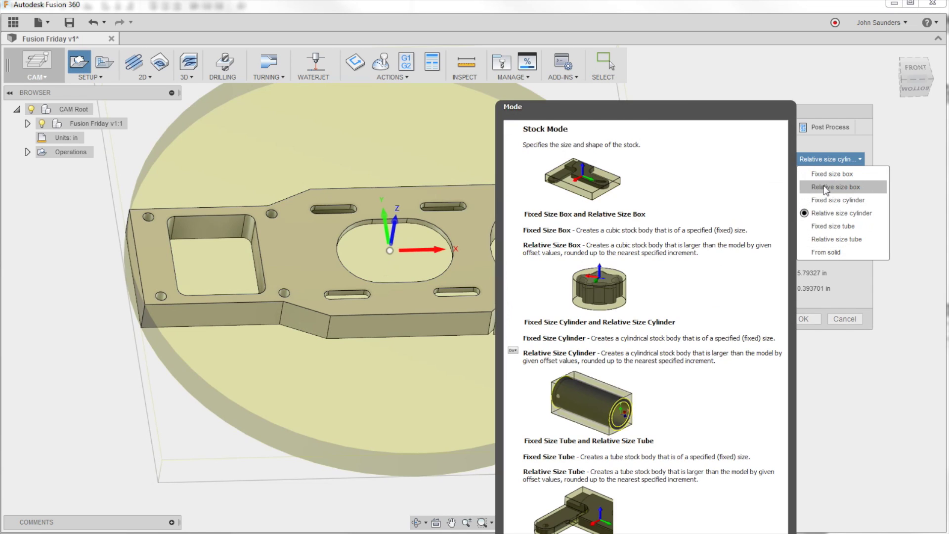
click(825, 187)
click(826, 174)
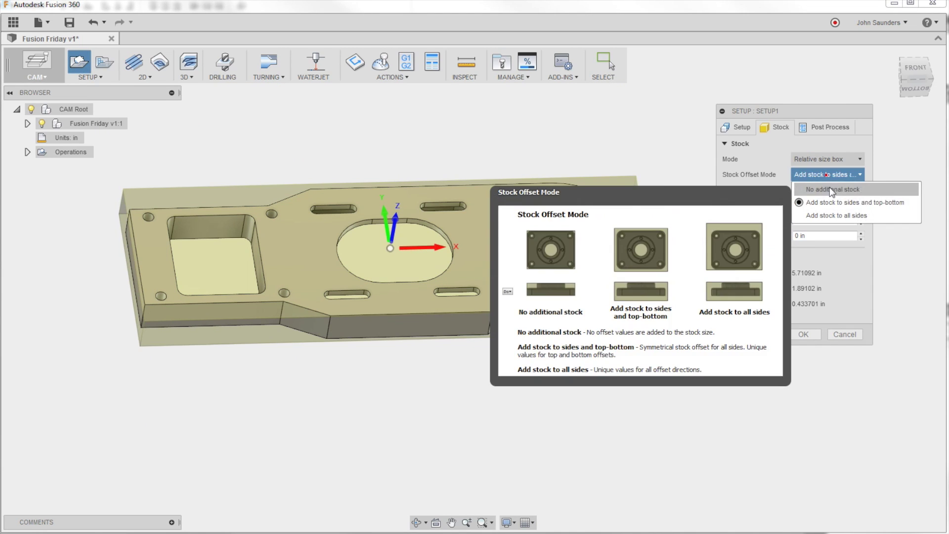
click(824, 186)
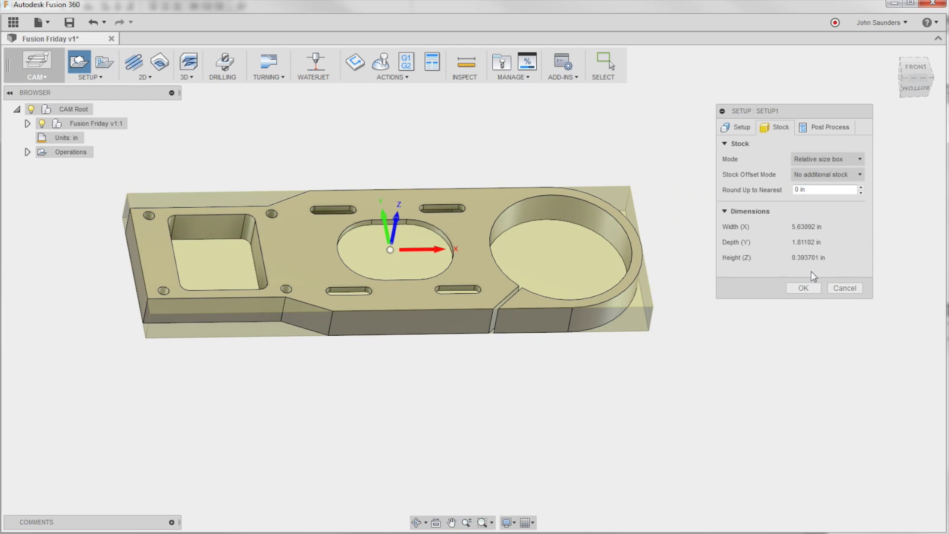
click(803, 288)
middle_drag(299, 147, 354, 154)
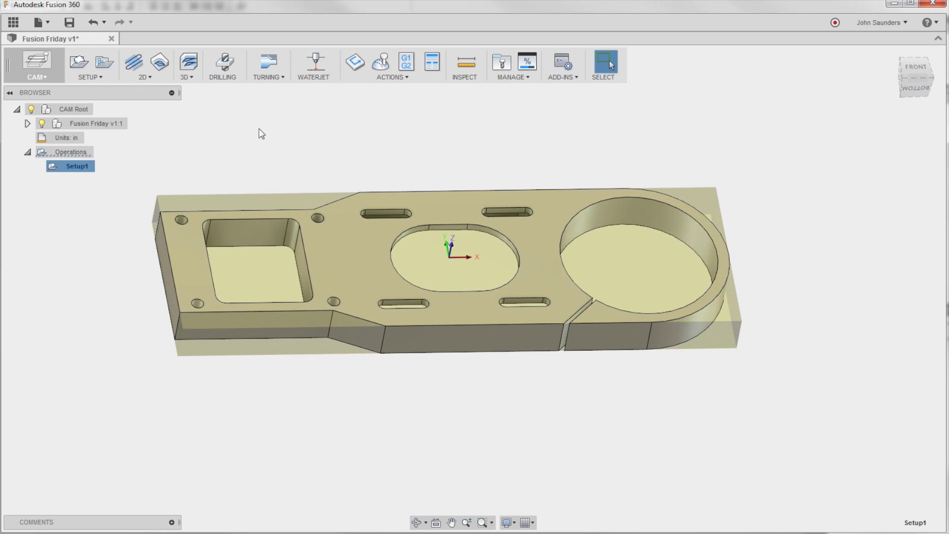
Start a 2D Adaptive Clearing and assign tool 31, the Ø1/4" flat end mill
click(142, 78)
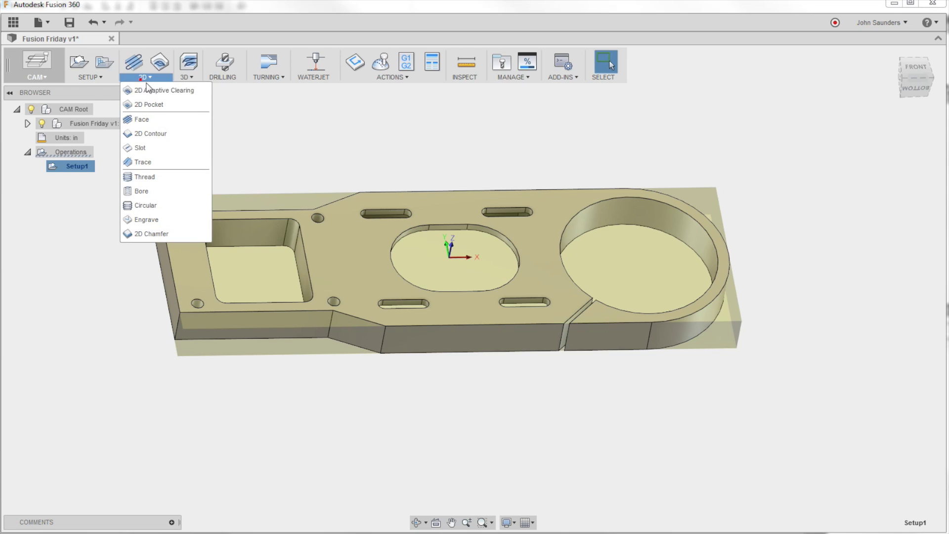
click(161, 91)
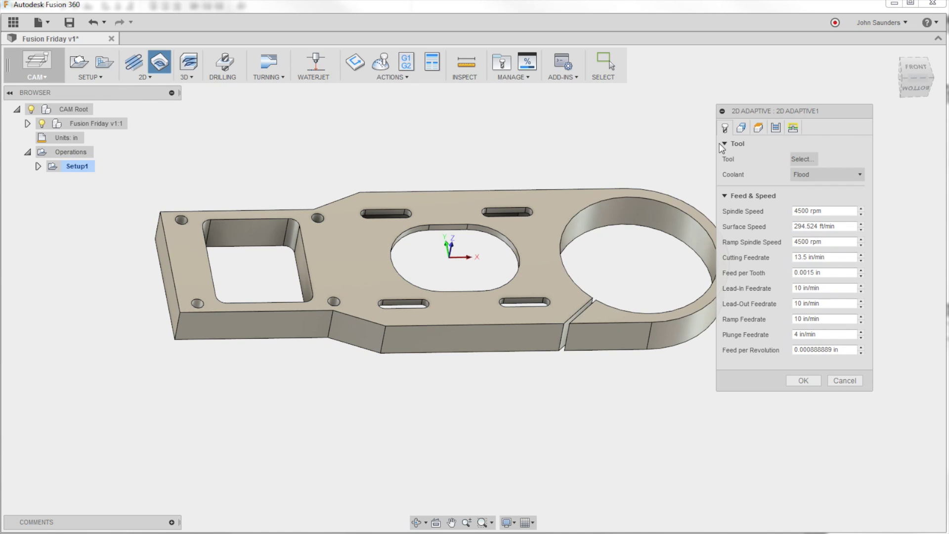
click(805, 159)
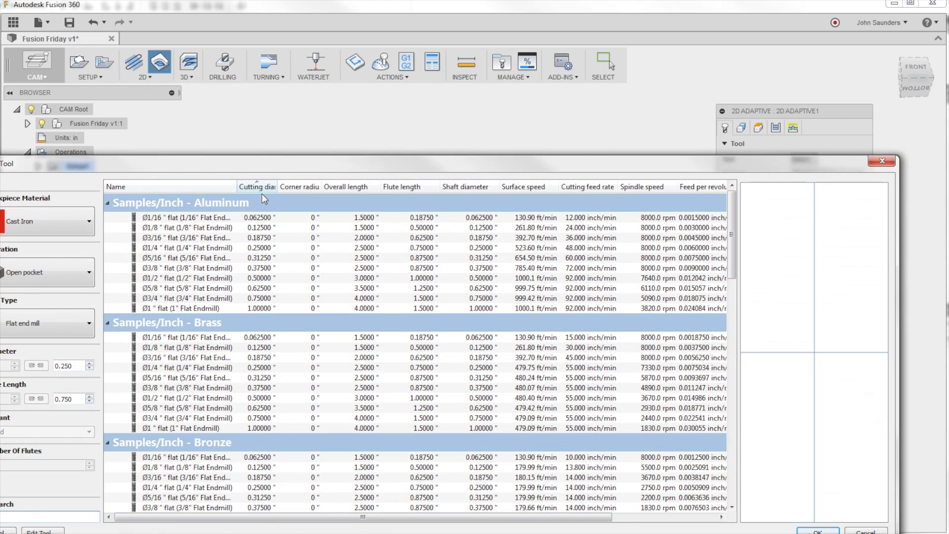
click(107, 203)
click(107, 222)
click(107, 240)
scroll(147, 345, down, 10)
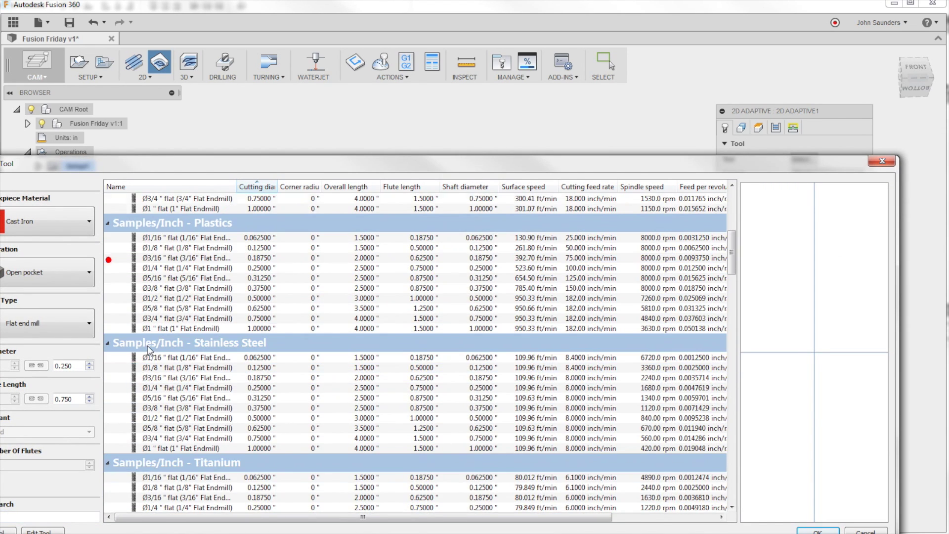
scroll(163, 403, down, 10)
scroll(163, 402, down, 20)
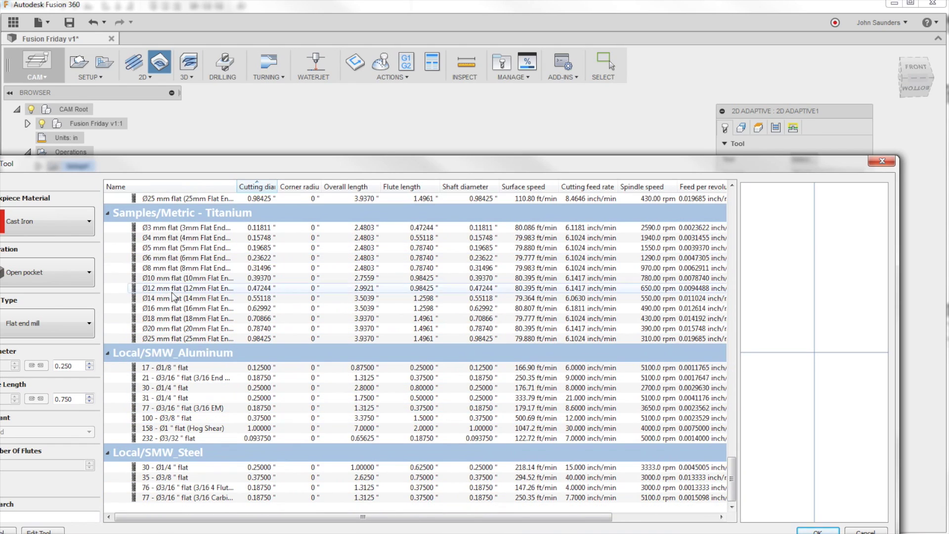
click(157, 398)
click(817, 532)
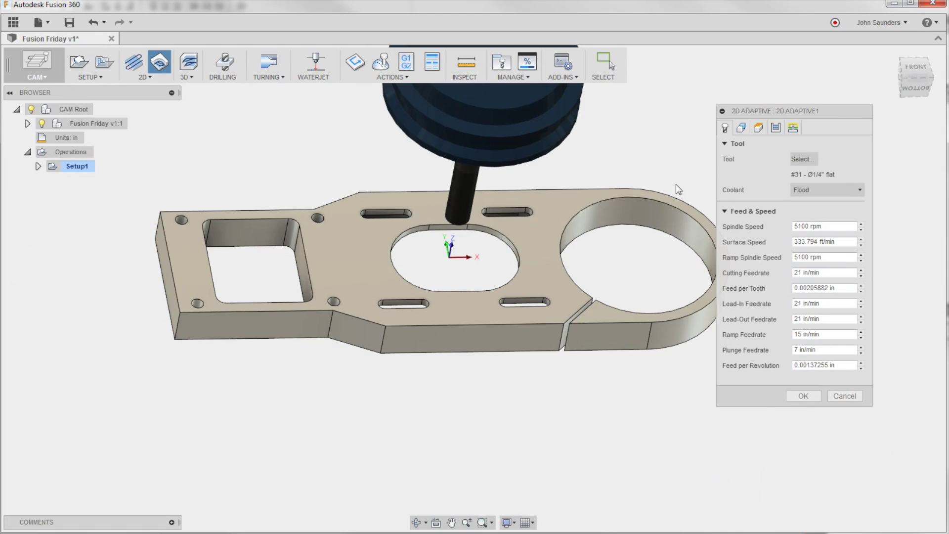
click(741, 128)
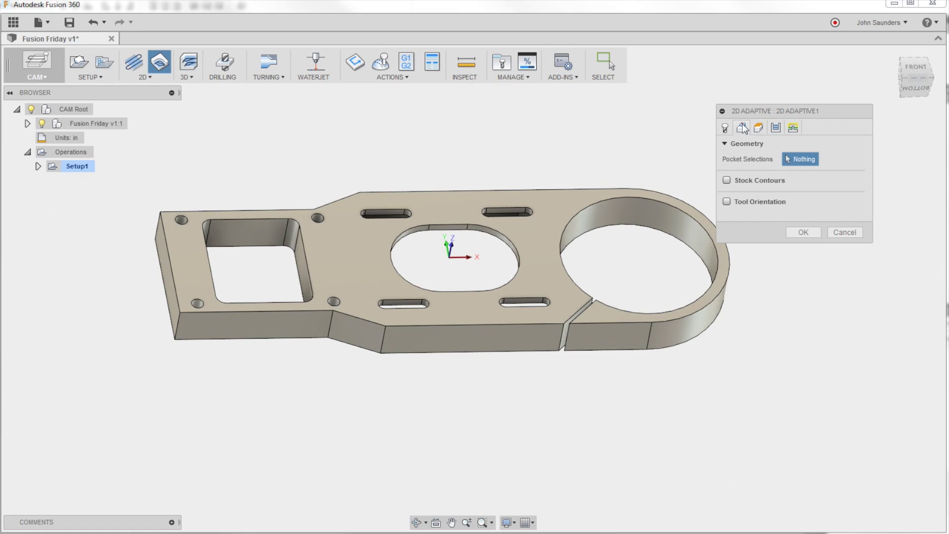
Replace the wrong edge chain with Sketch3's large circle as pocket selection and create 2D Adaptive1
click(585, 209)
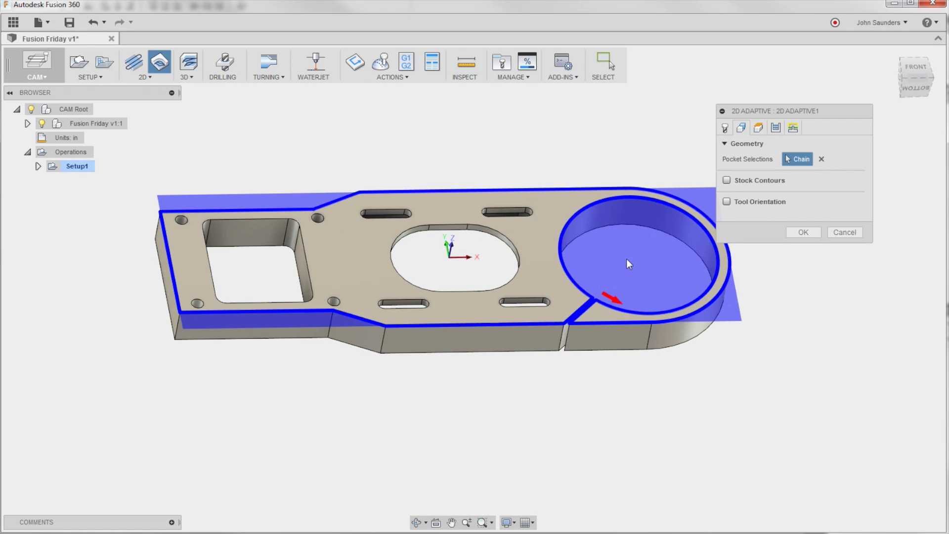
click(821, 161)
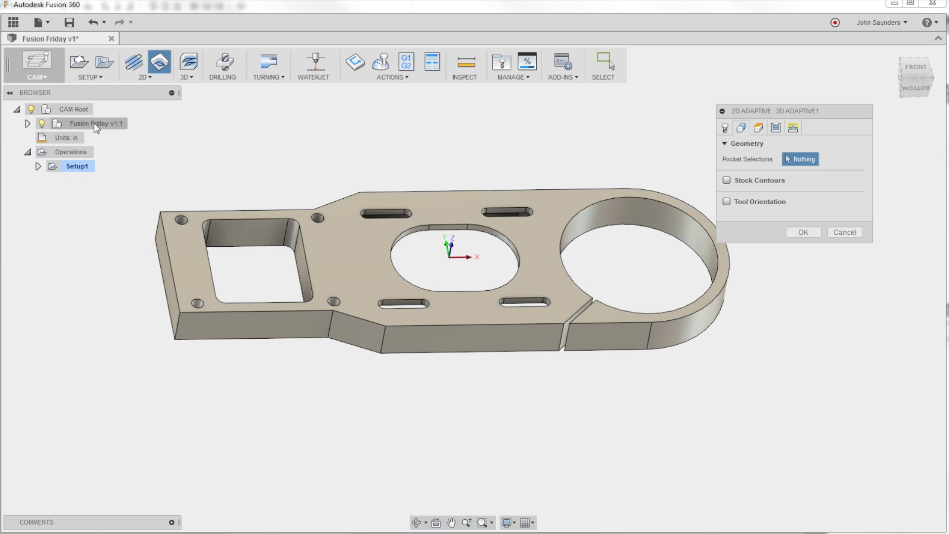
click(28, 124)
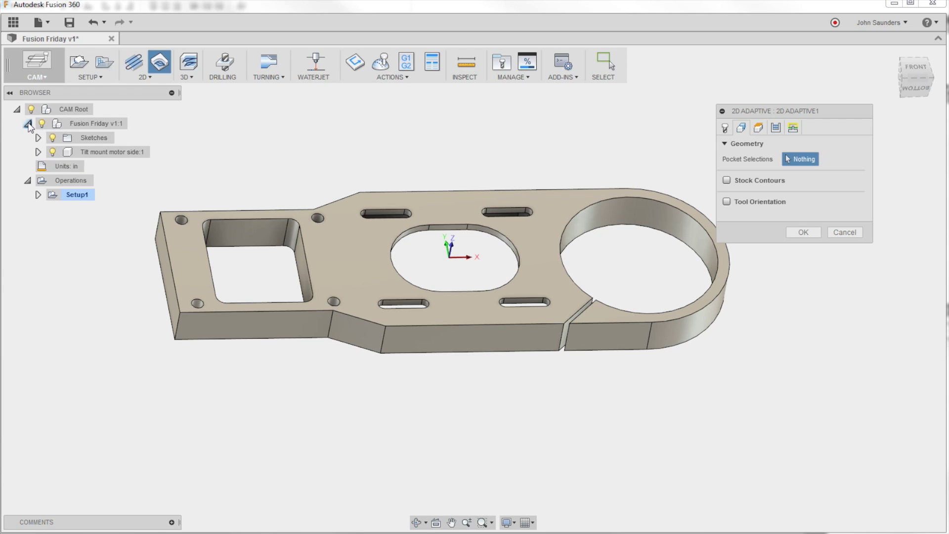
click(38, 152)
click(49, 180)
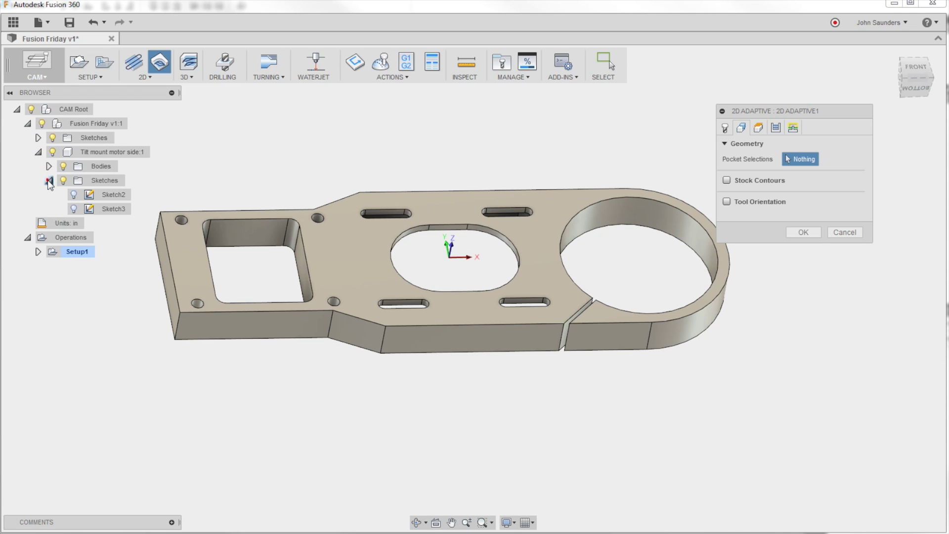
click(74, 209)
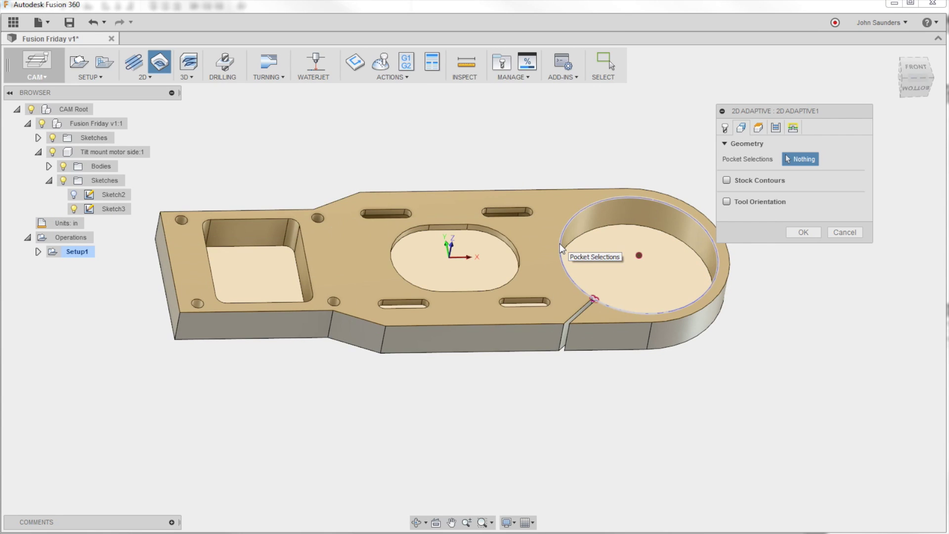
click(639, 256)
click(802, 233)
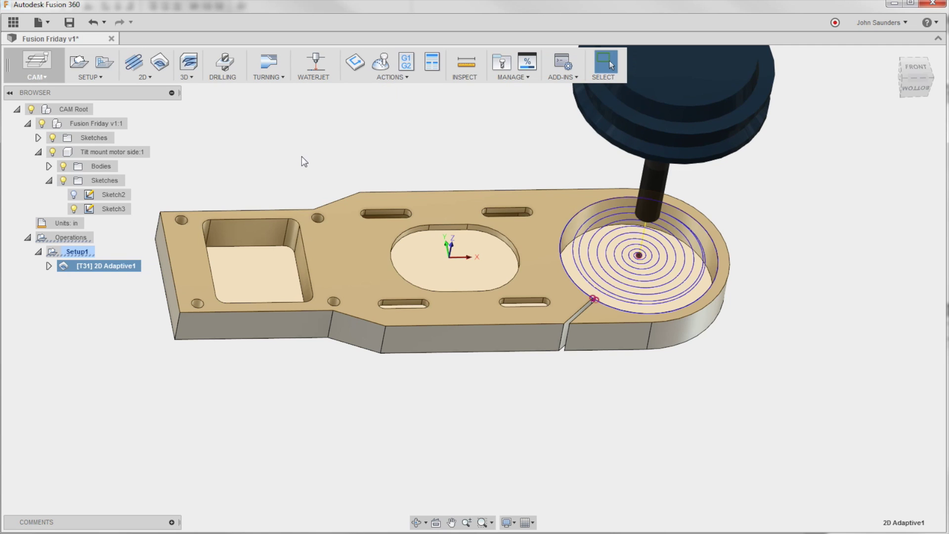
Edit 2D Adaptive1 so Bottom Height is measured from Model bottom, then regenerate it
mouse_move(396, 158)
shift+middle_down()
mouse_move(411, 133)
mouse_move(420, 140)
mouse_move(393, 151)
shift+middle_up()
scroll(613, 250, up, 3)
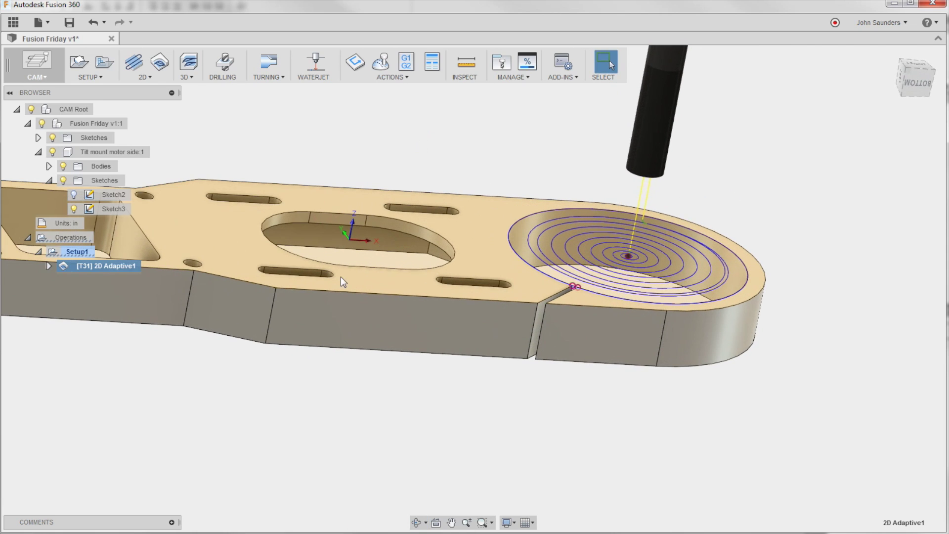
right_click(126, 268)
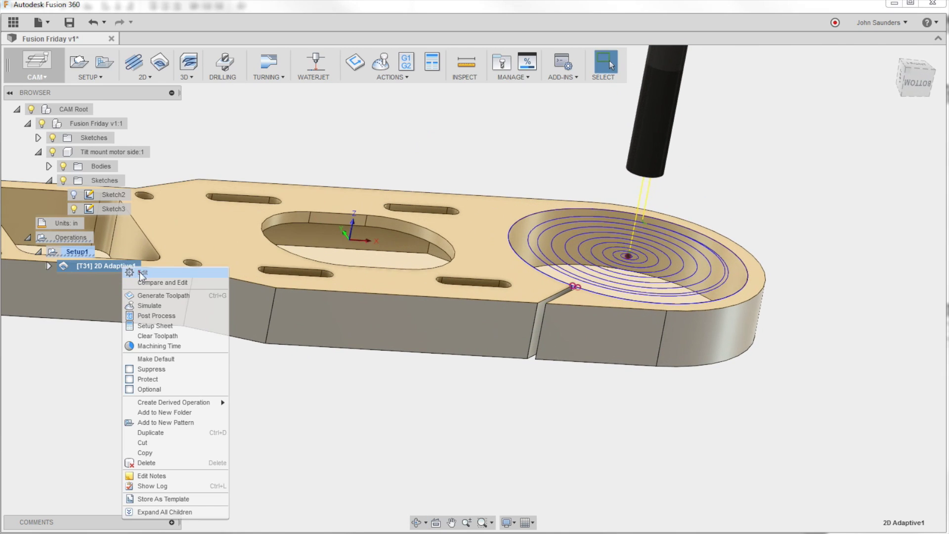
click(138, 273)
click(757, 129)
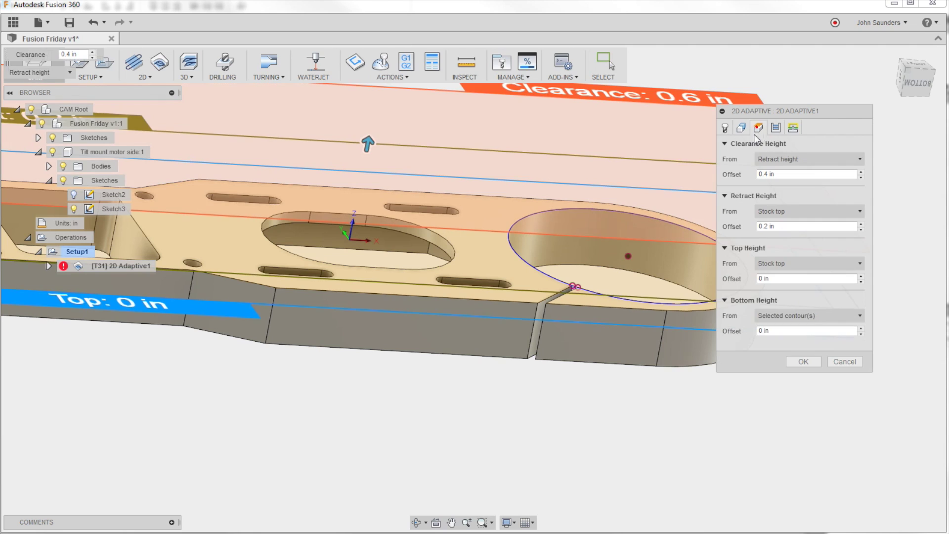
click(775, 316)
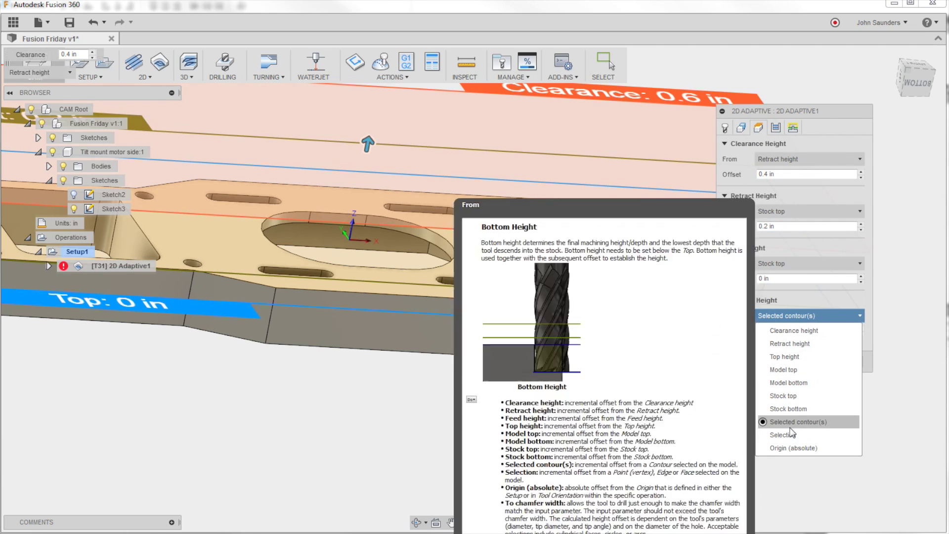
click(788, 383)
click(802, 362)
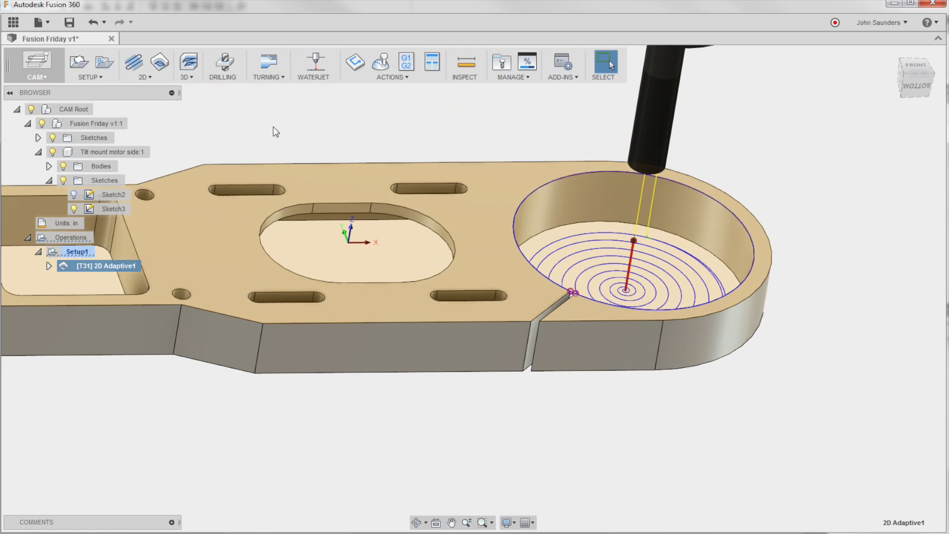
Create 2D Contour1 as a derived operation of 2D Adaptive1, tracing the large hole's outline
click(148, 78)
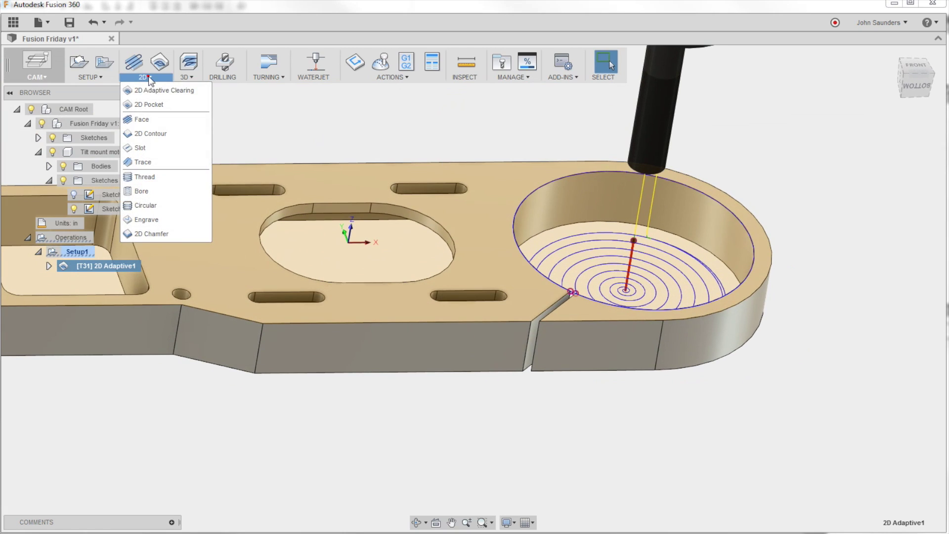
click(157, 76)
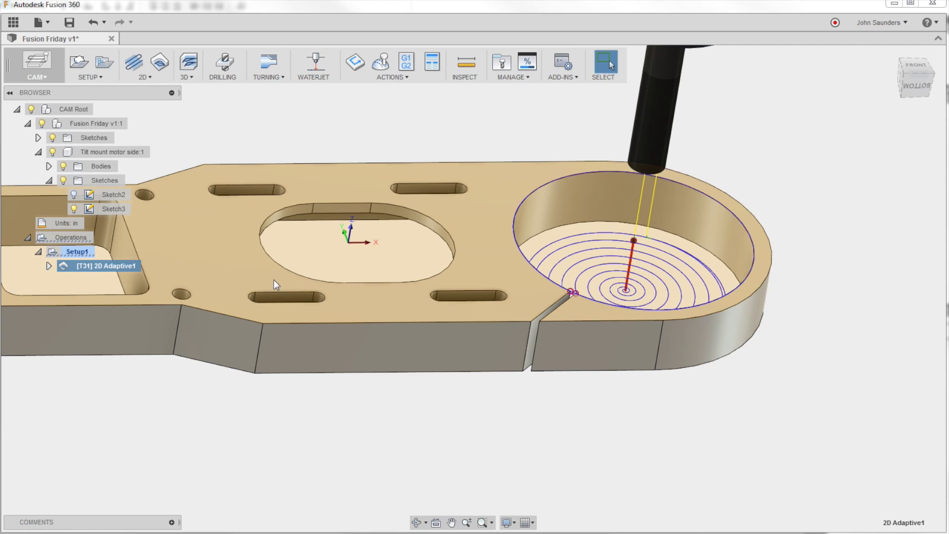
right_click(95, 269)
mouse_move(162, 401)
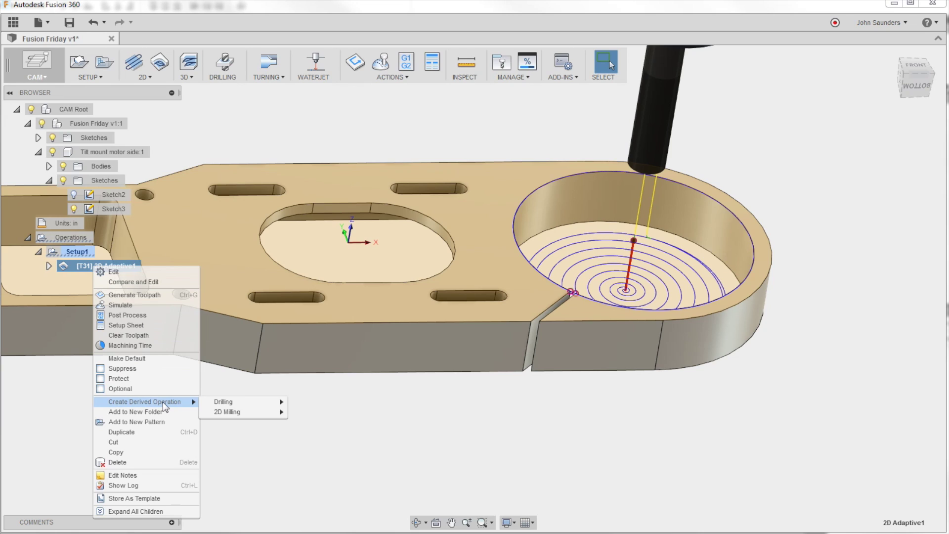
mouse_move(255, 417)
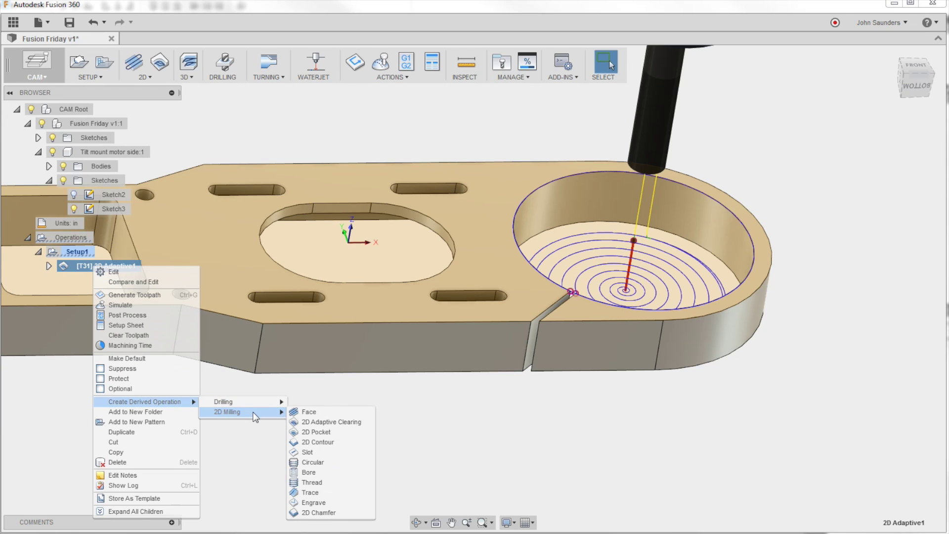
click(326, 442)
click(801, 396)
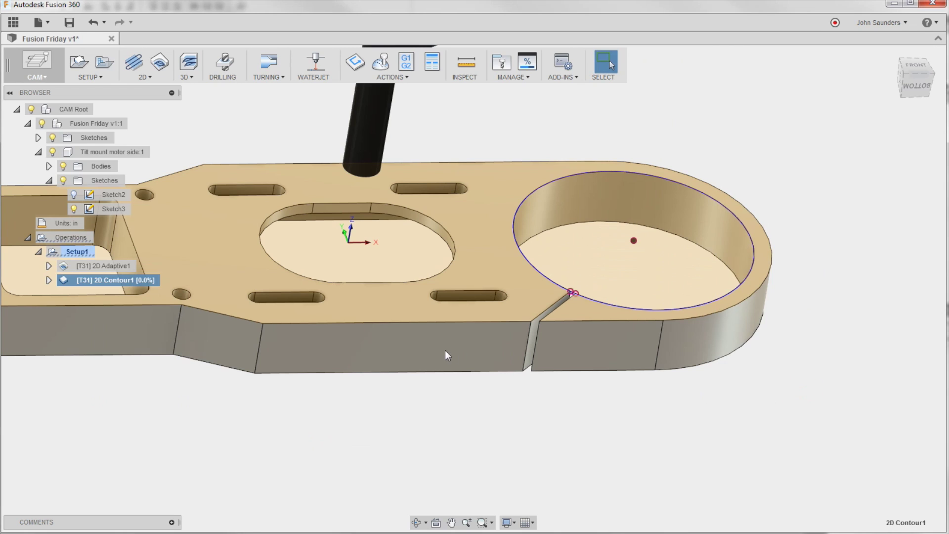
shift+middle_drag(443, 317, 643, 308)
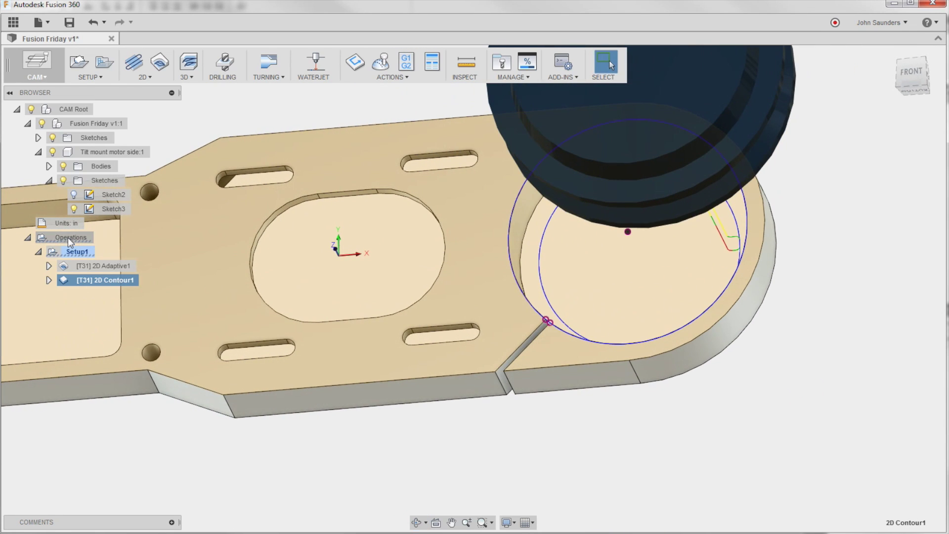
scroll(563, 363, down, 1)
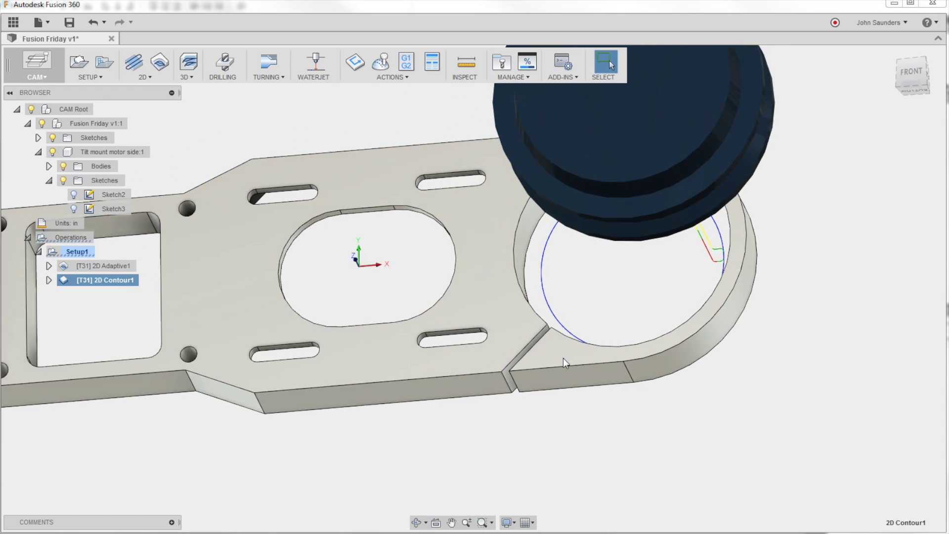
shift+middle_drag(563, 363, 567, 276)
Simulate Setup1 with stock shown, jumped to the end, to inspect the machined circular pocket
click(77, 251)
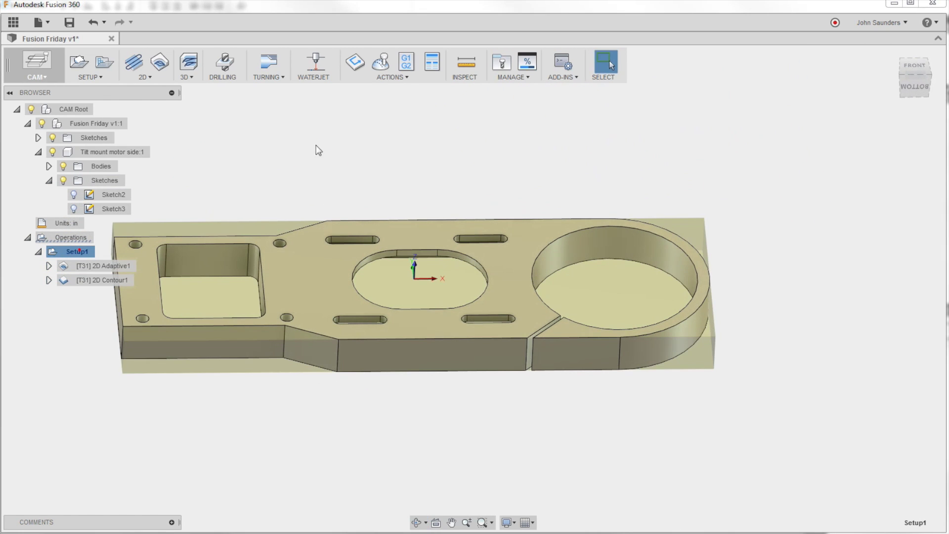
click(381, 62)
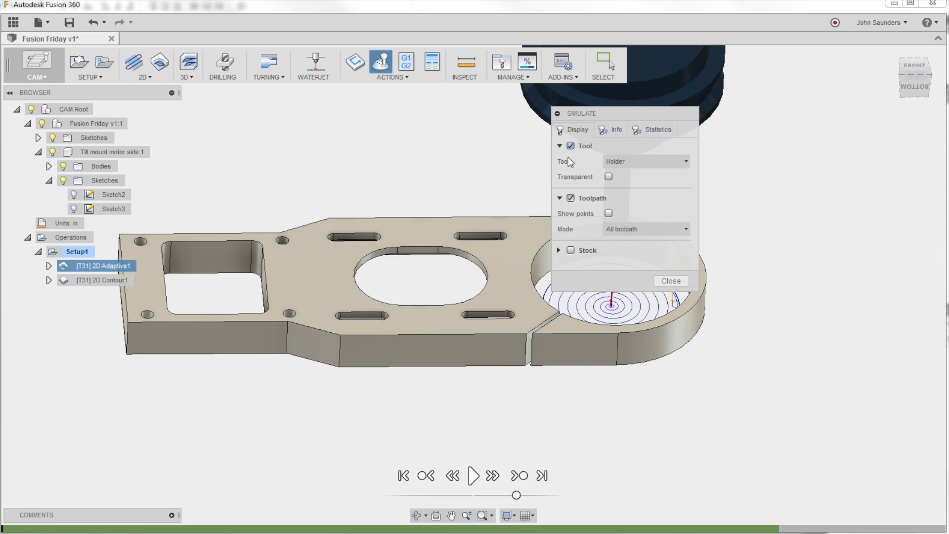
click(571, 250)
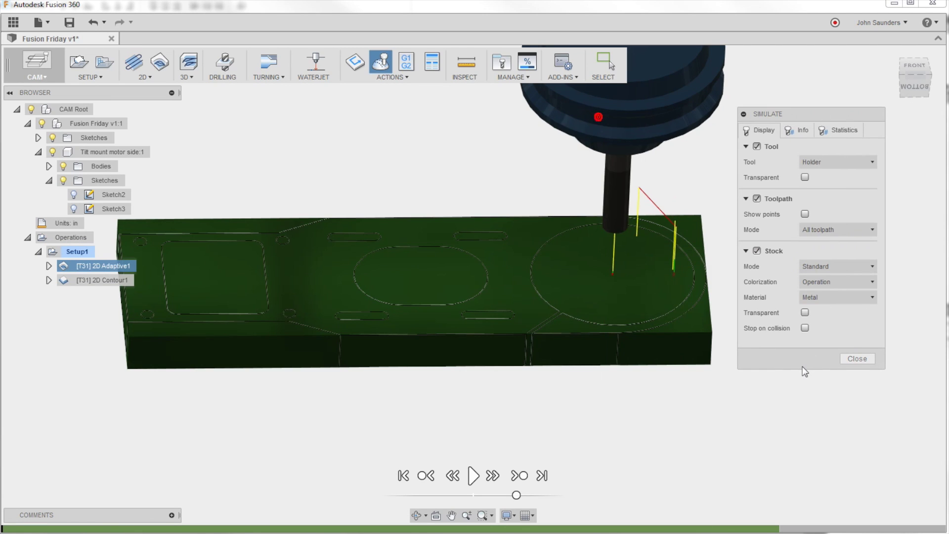
click(542, 476)
shift+middle_drag(614, 435, 638, 435)
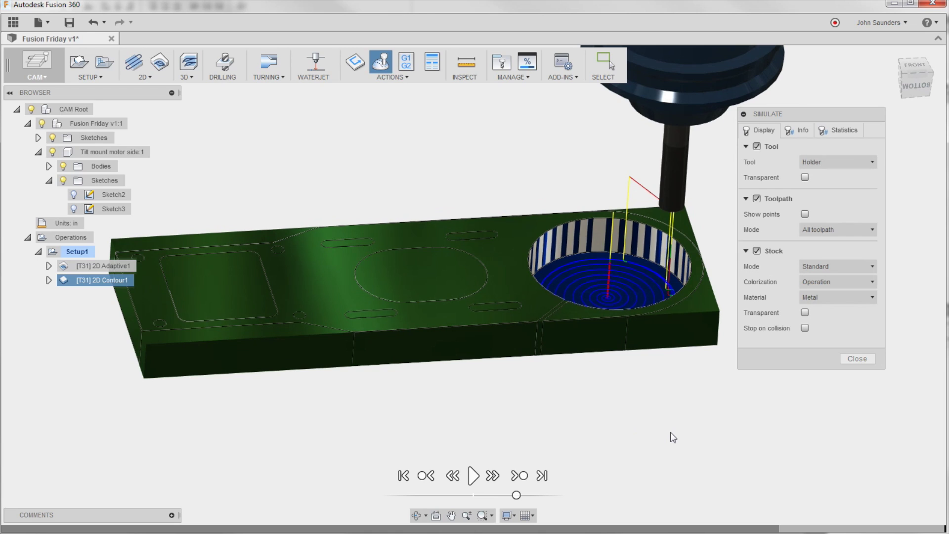